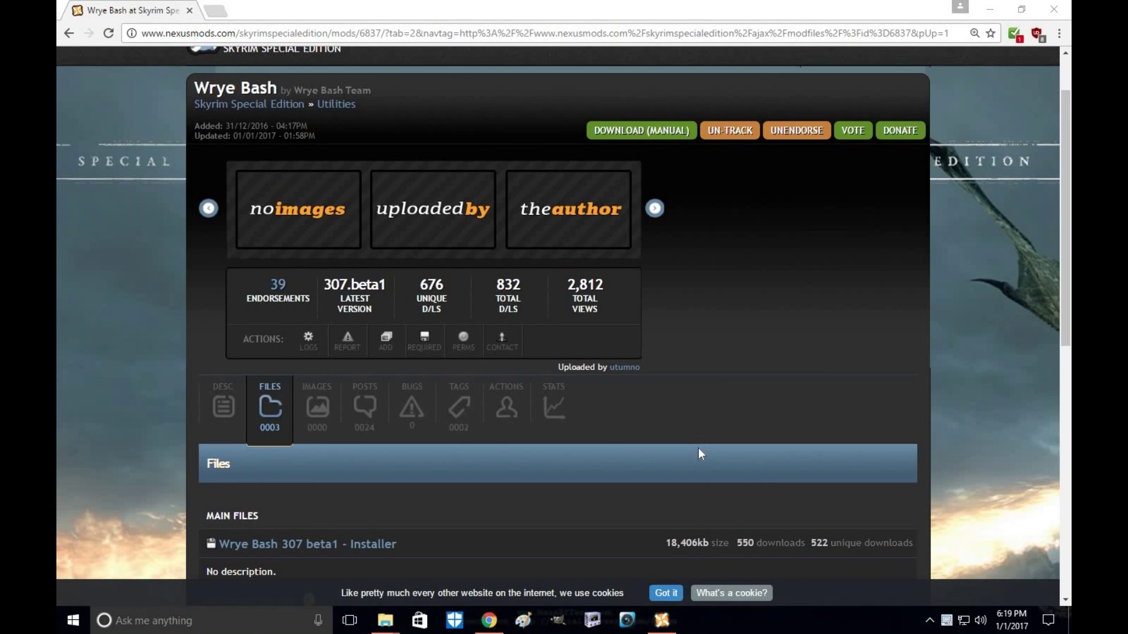
# Step: Manually download the Wrye Bash 307 beta1 - Installer main file from the mod's Nexus page
pyautogui.scroll(-3, 698, 453)
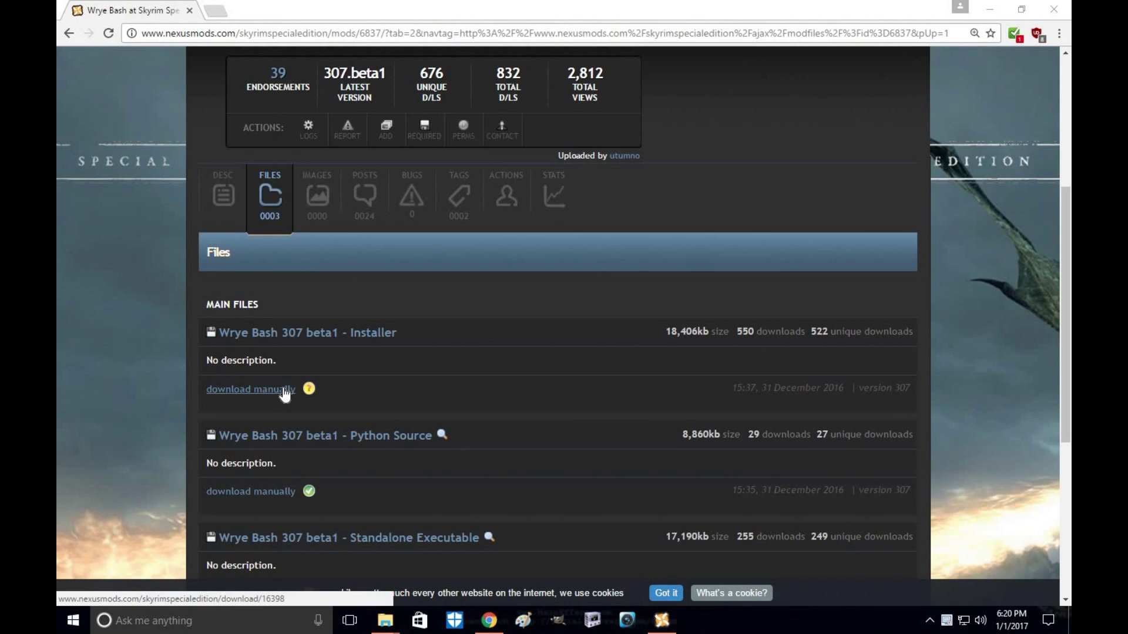
pyautogui.click(285, 391)
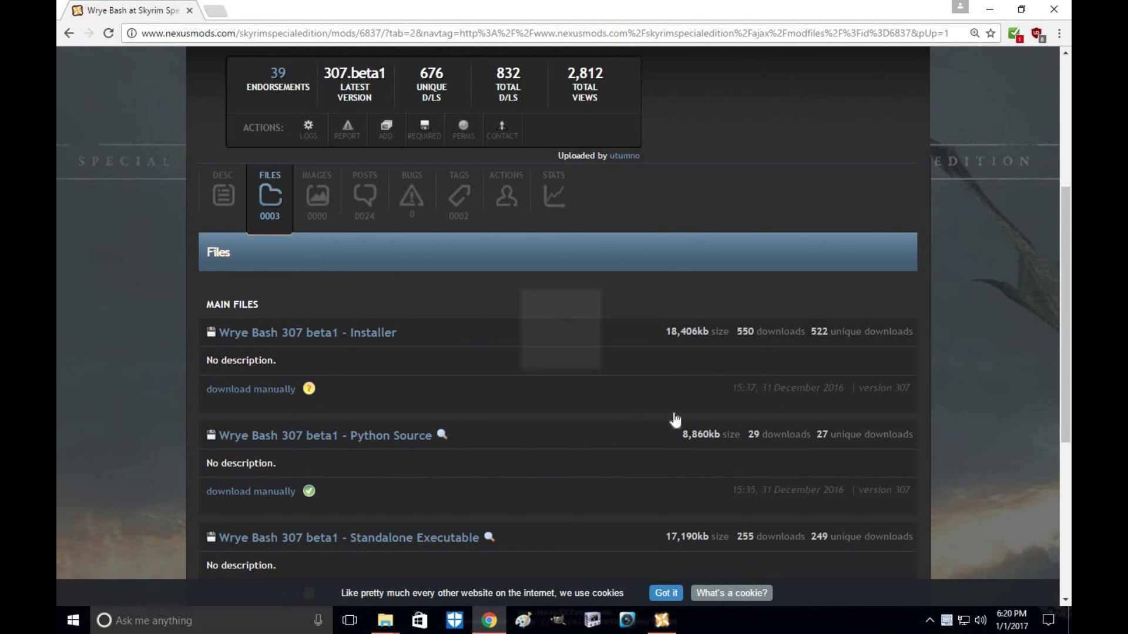
pyautogui.click(604, 440)
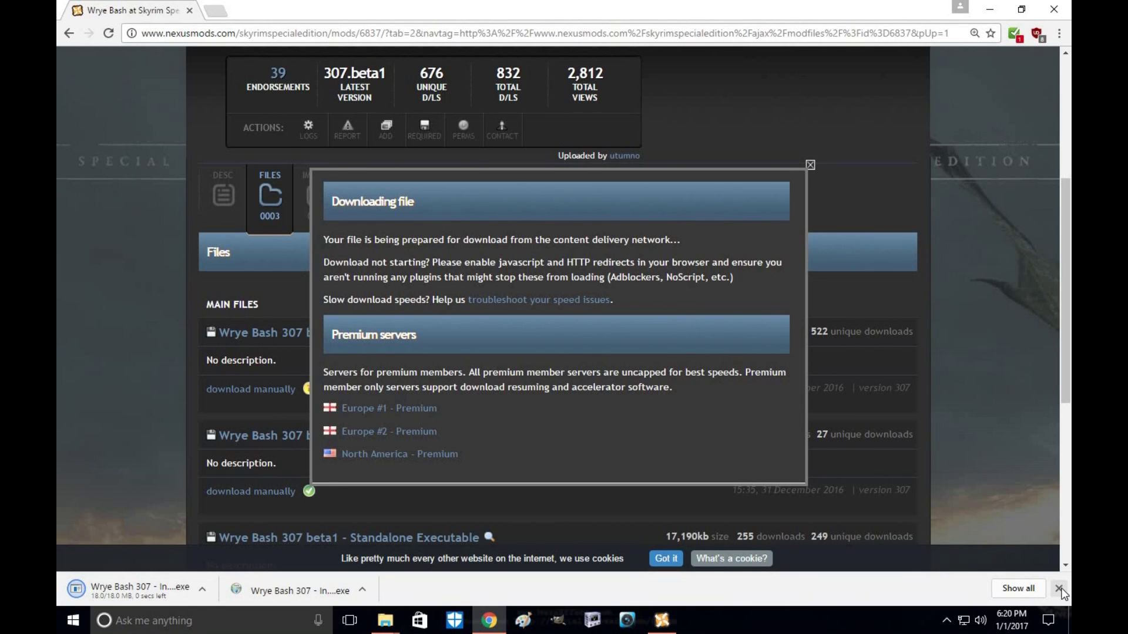
# Step: Minimise the browser and run Wrye Bash 307 - Installer-6837-307.exe from the Mod Tools folder
pyautogui.click(993, 9)
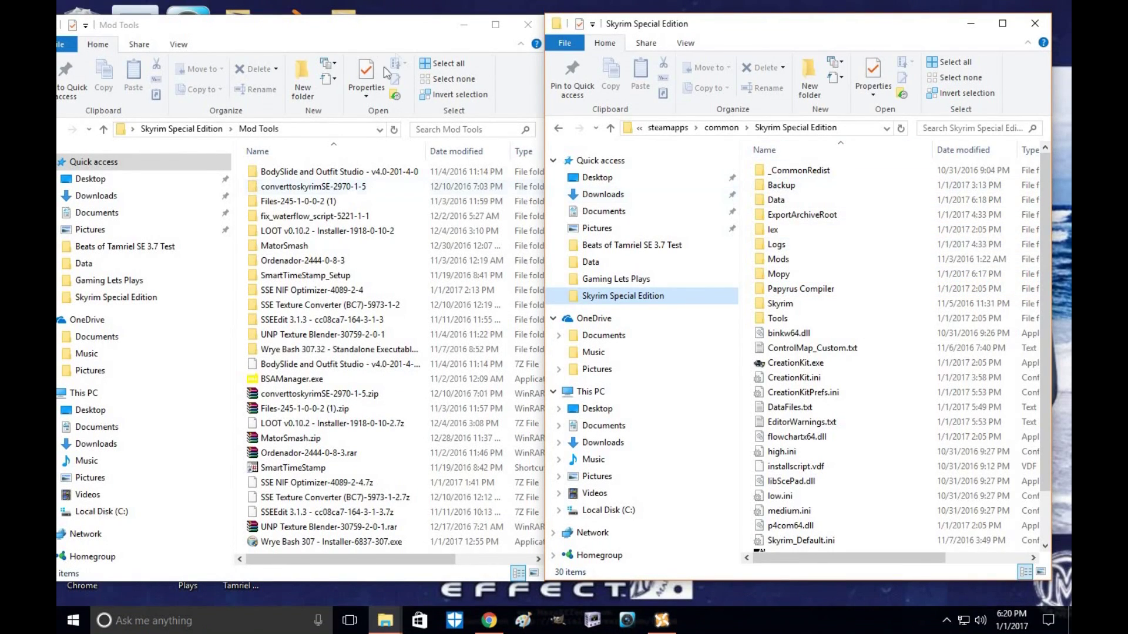
pyautogui.click(406, 38)
pyautogui.hscroll(3, 332, 385)
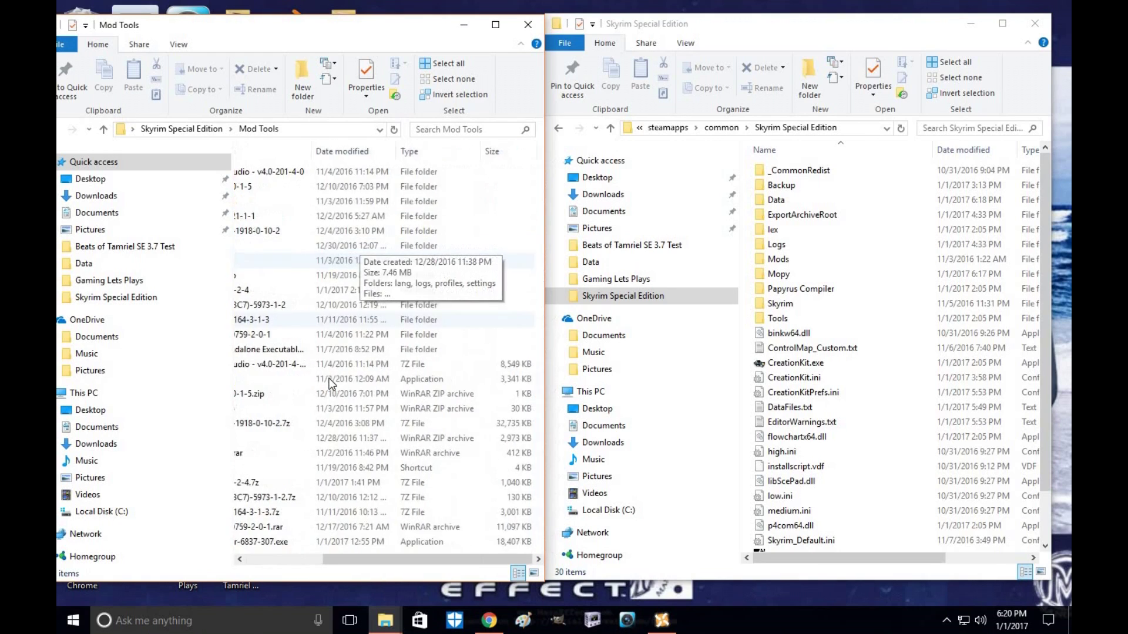
pyautogui.hscroll(-3, 332, 384)
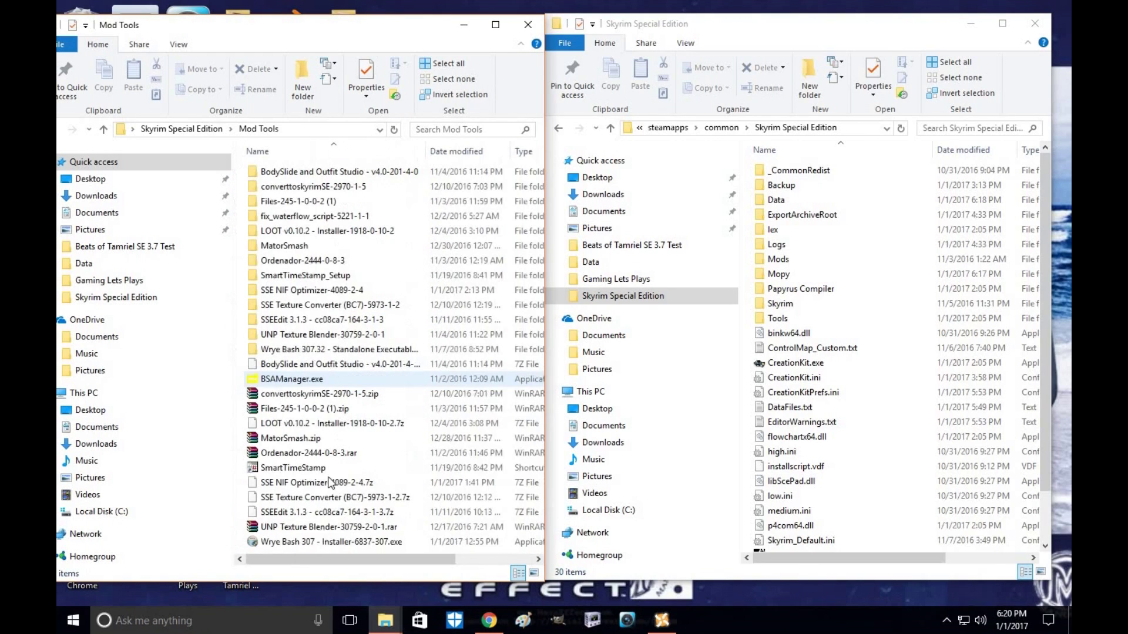
pyautogui.click(319, 544)
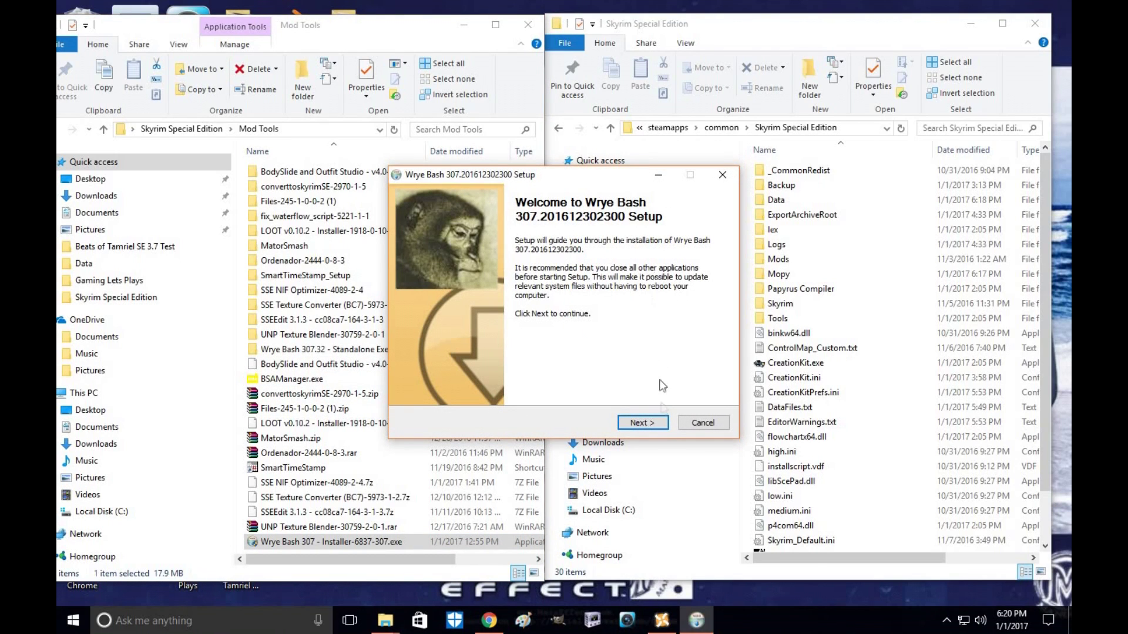
# Step: Continue past the setup welcome page, exclude Fallout4 from the Wrye Bash installation locations, and accept the locations
pyautogui.click(661, 419)
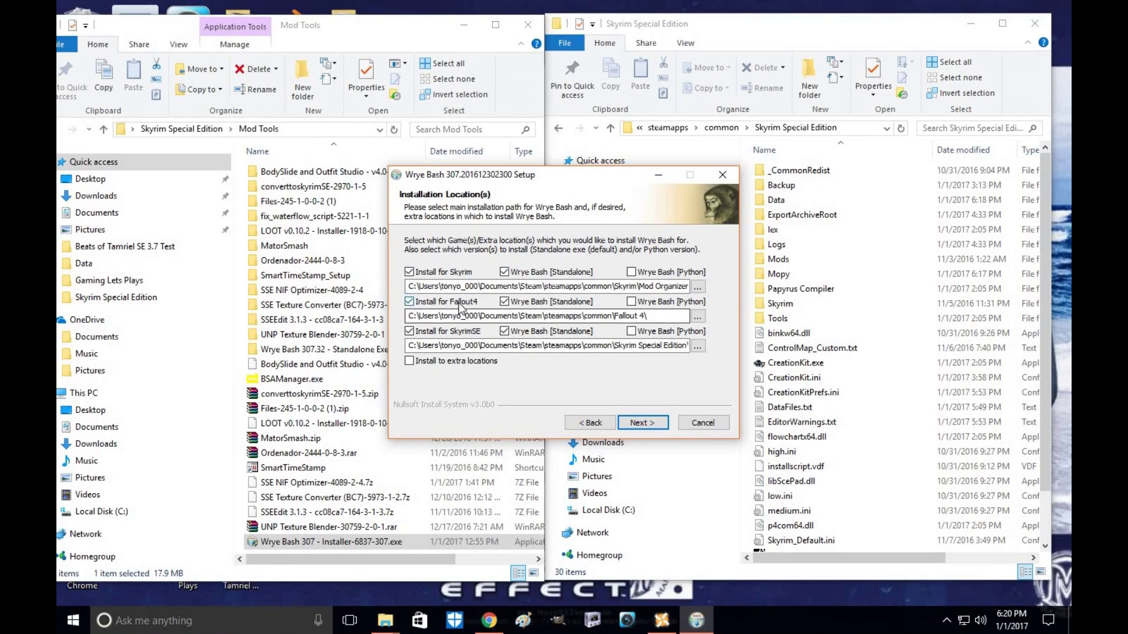
pyautogui.click(504, 301)
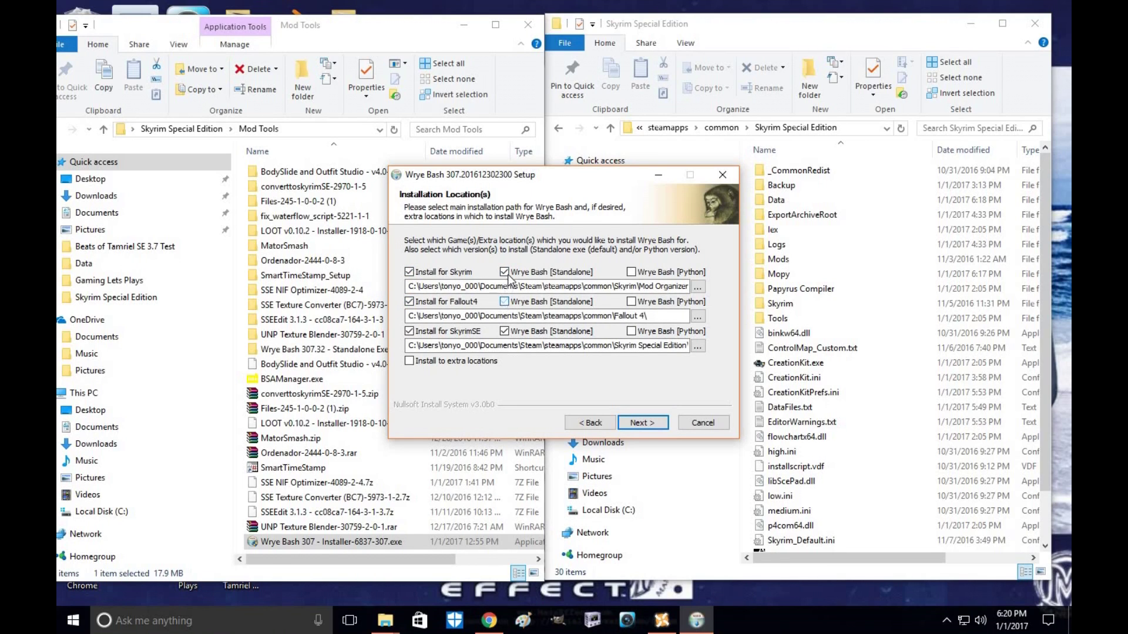
pyautogui.click(409, 272)
pyautogui.click(409, 302)
pyautogui.click(654, 421)
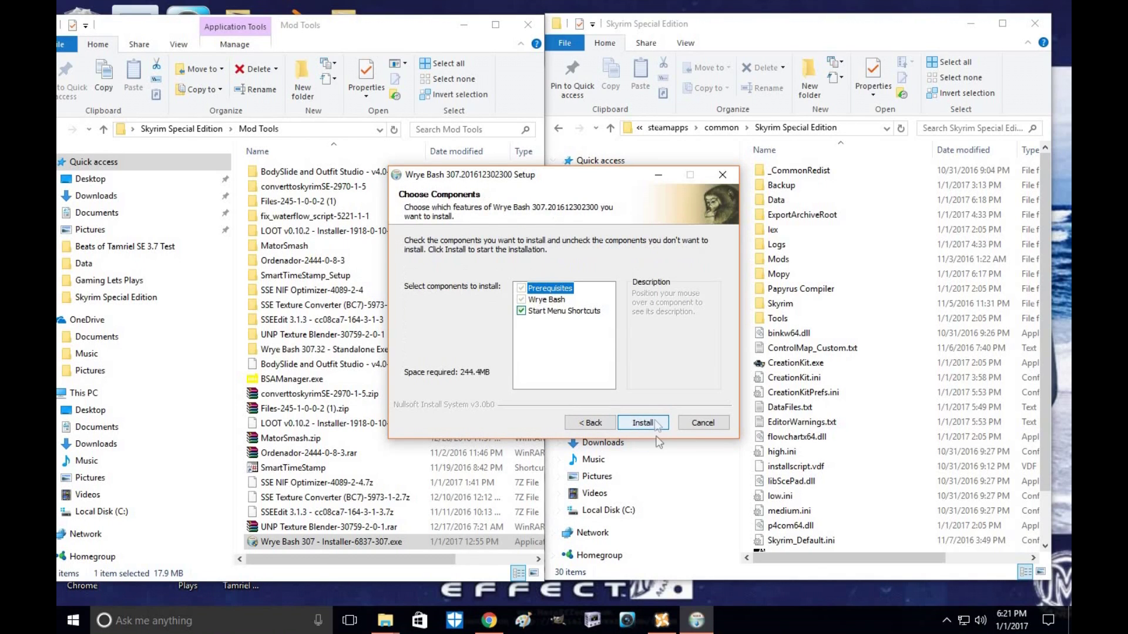
# Step: Install Wrye Bash with the preselected components, close the finished setup, and dismiss the prompt asking which app opens the readme
pyautogui.click(658, 424)
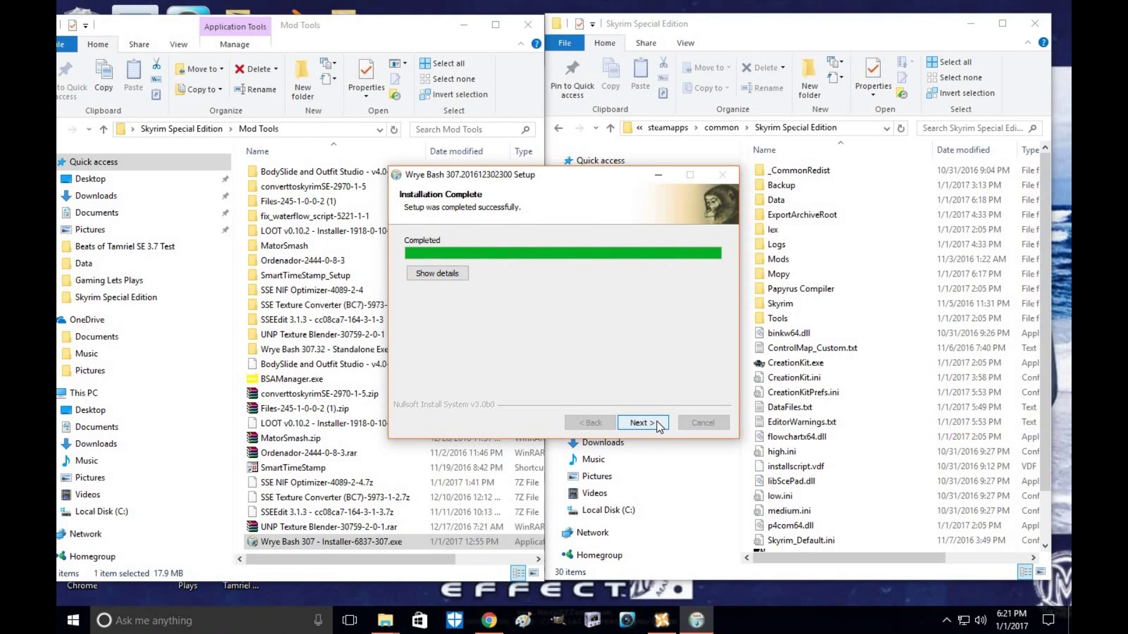
pyautogui.click(657, 424)
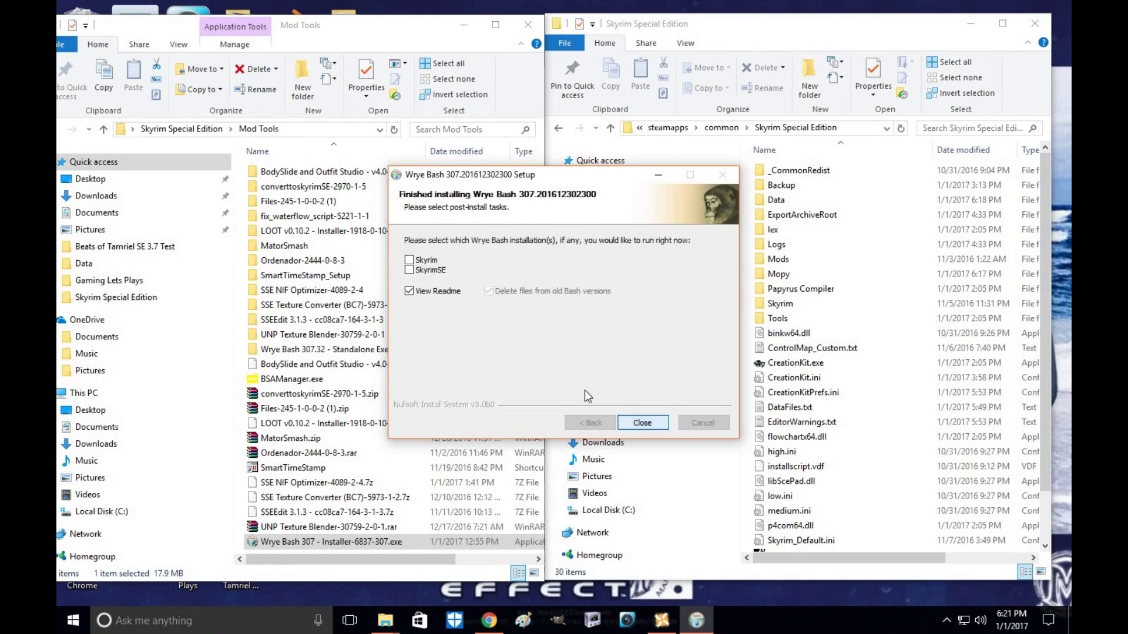
pyautogui.click(658, 425)
pyautogui.press('Escape')
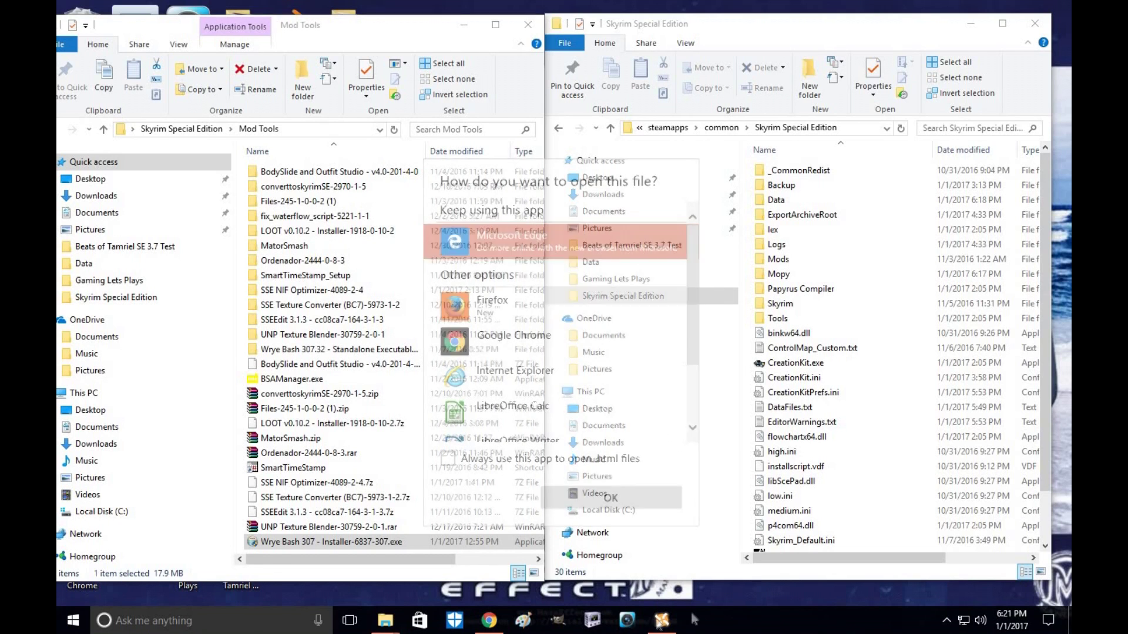
# Step: Switch to Nexus Mod Manager and choose Wrye Bash among the supported tools to specify its executable folder
pyautogui.click(662, 620)
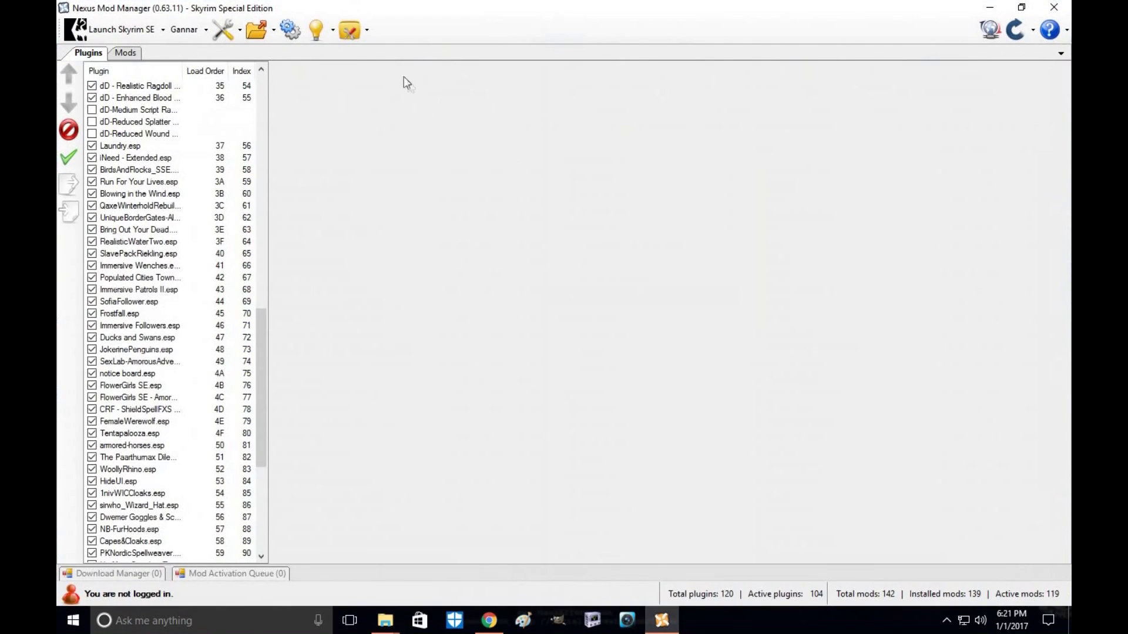
pyautogui.click(367, 30)
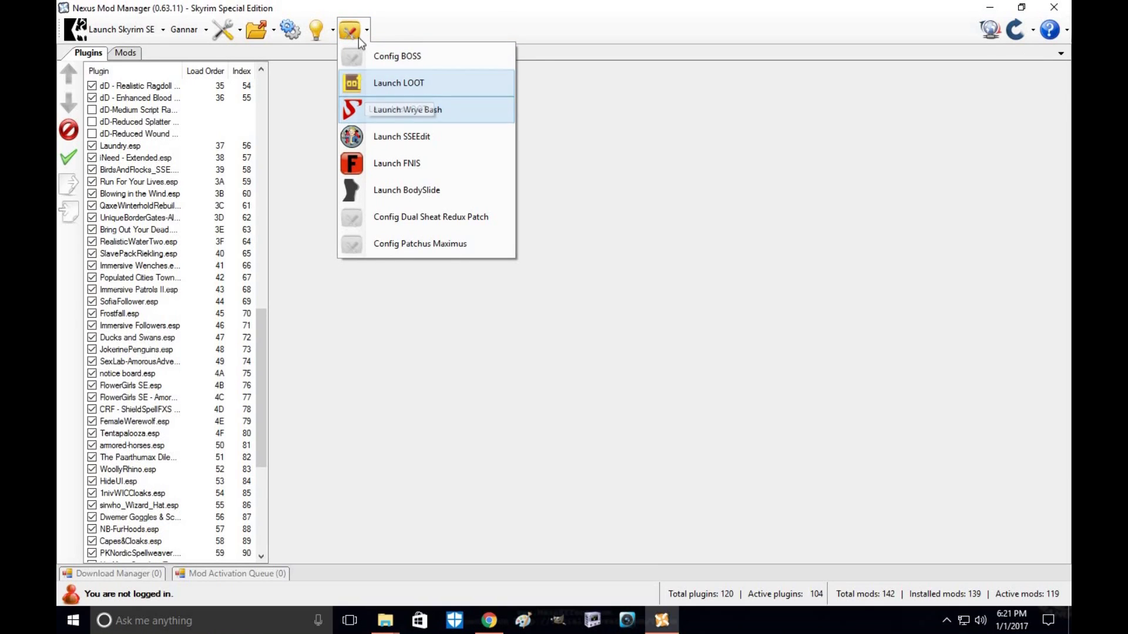
pyautogui.click(356, 112)
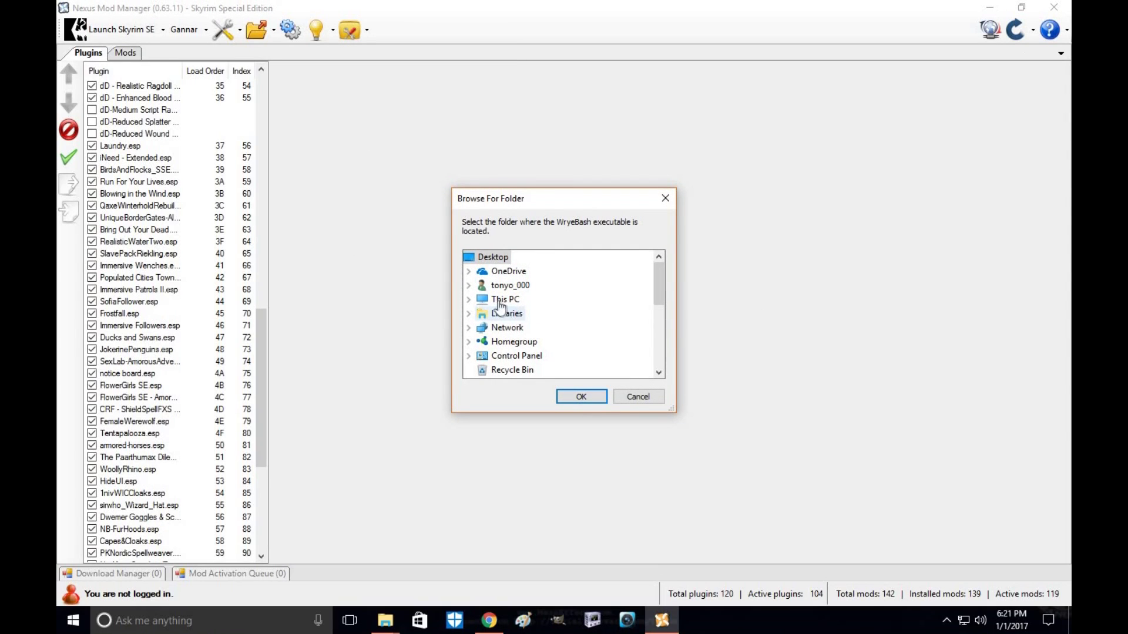
# Step: Browse the folder tree through This PC, Documents and Steam, and expand the steamapps folder
pyautogui.doubleClick(506, 300)
pyautogui.doubleClick(523, 287)
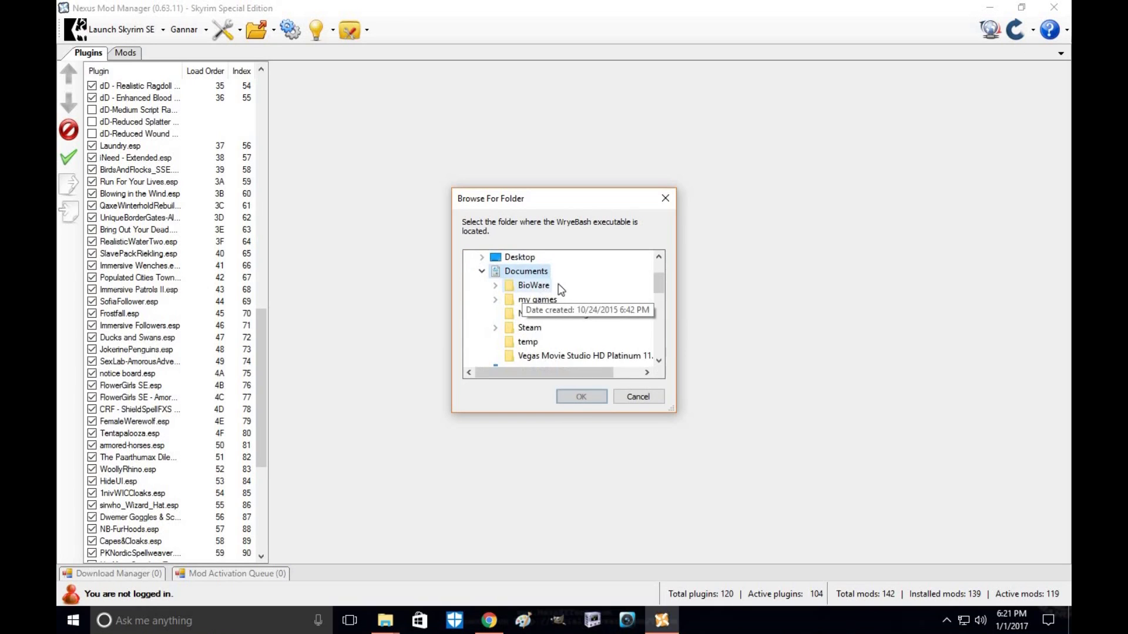
pyautogui.scroll(-1, 526, 294)
pyautogui.click(529, 286)
pyautogui.doubleClick(529, 286)
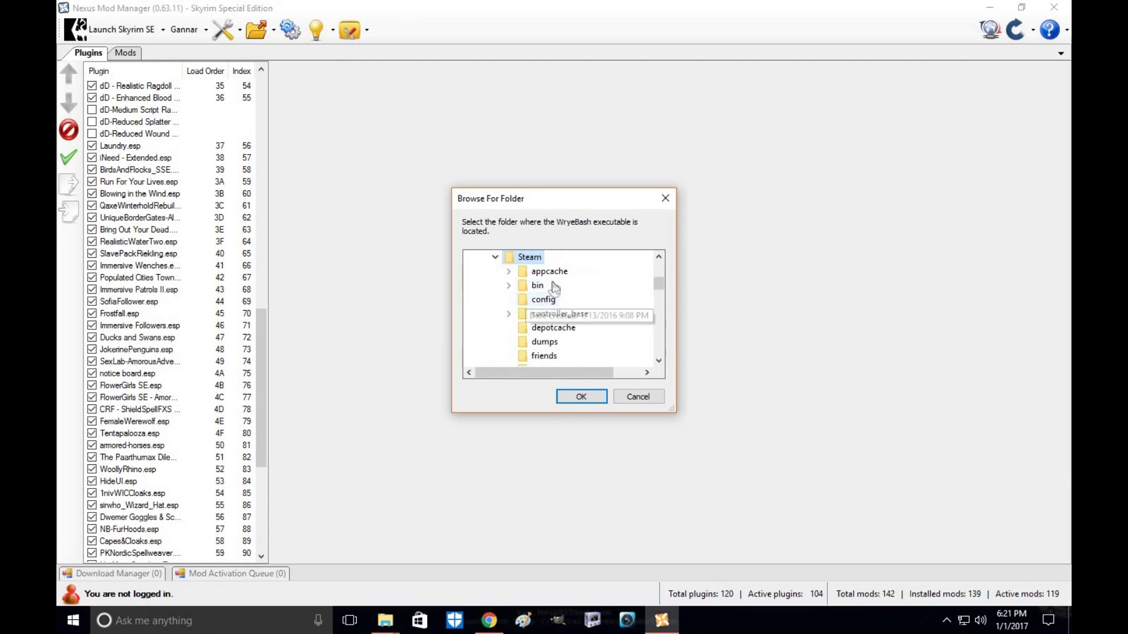
pyautogui.scroll(-4, 546, 296)
pyautogui.doubleClick(551, 356)
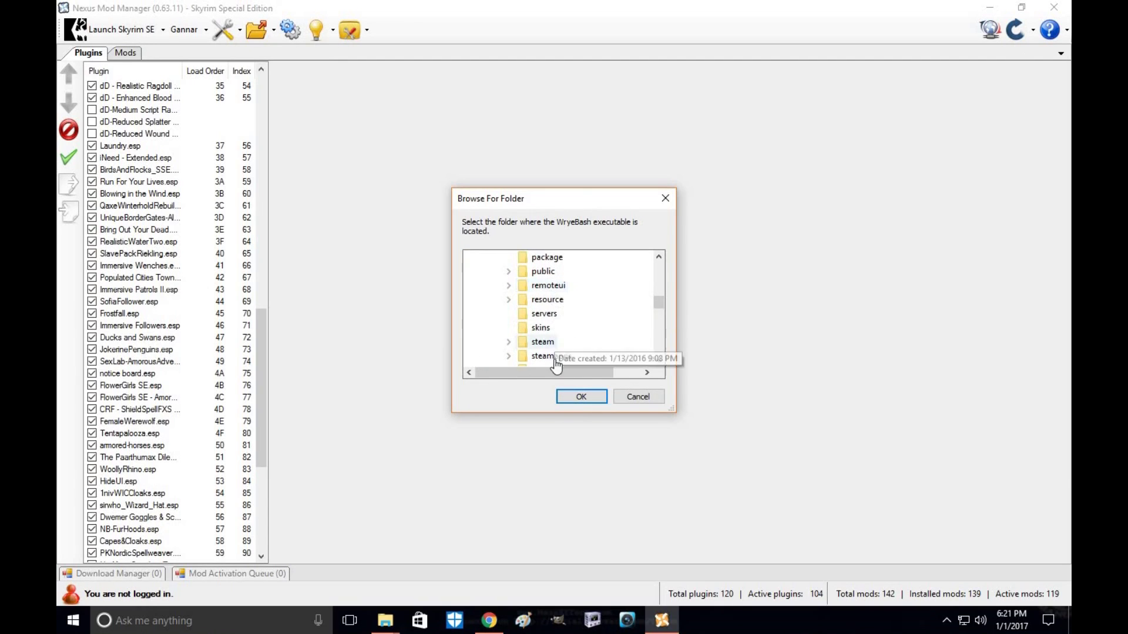
pyautogui.scroll(-3, 558, 335)
pyautogui.scroll(2, 563, 320)
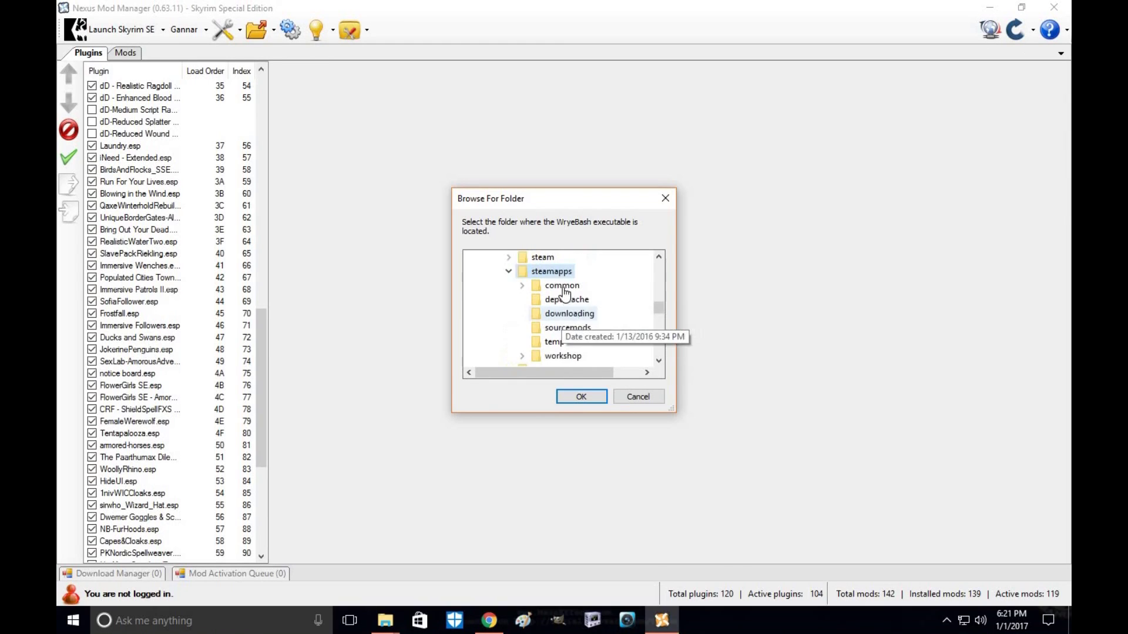
# Step: Set the Wrye Bash executable folder to Mopy inside common\Skyrim Special Edition and confirm
pyautogui.doubleClick(564, 312)
pyautogui.scroll(-1, 587, 326)
pyautogui.click(588, 312)
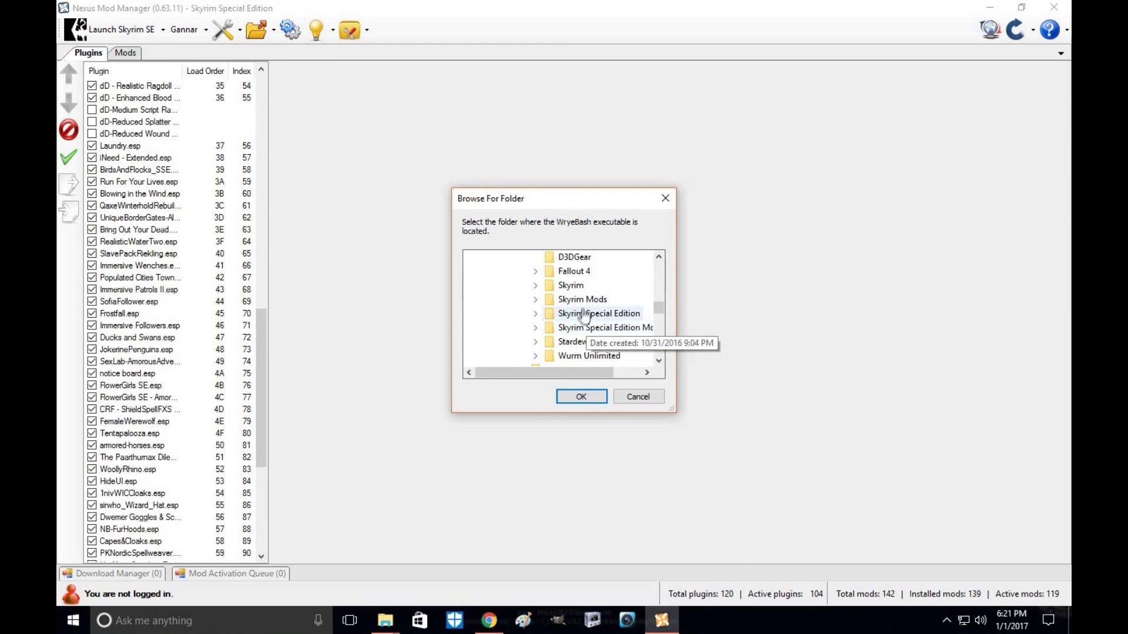
pyautogui.doubleClick(591, 311)
pyautogui.scroll(-1, 594, 313)
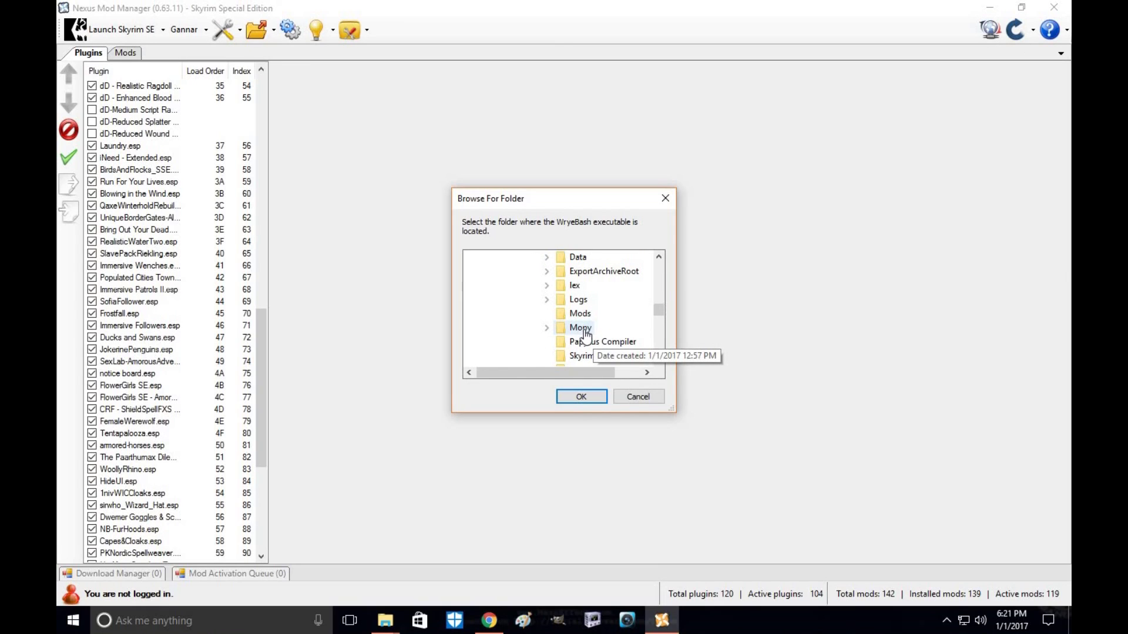
pyautogui.click(580, 328)
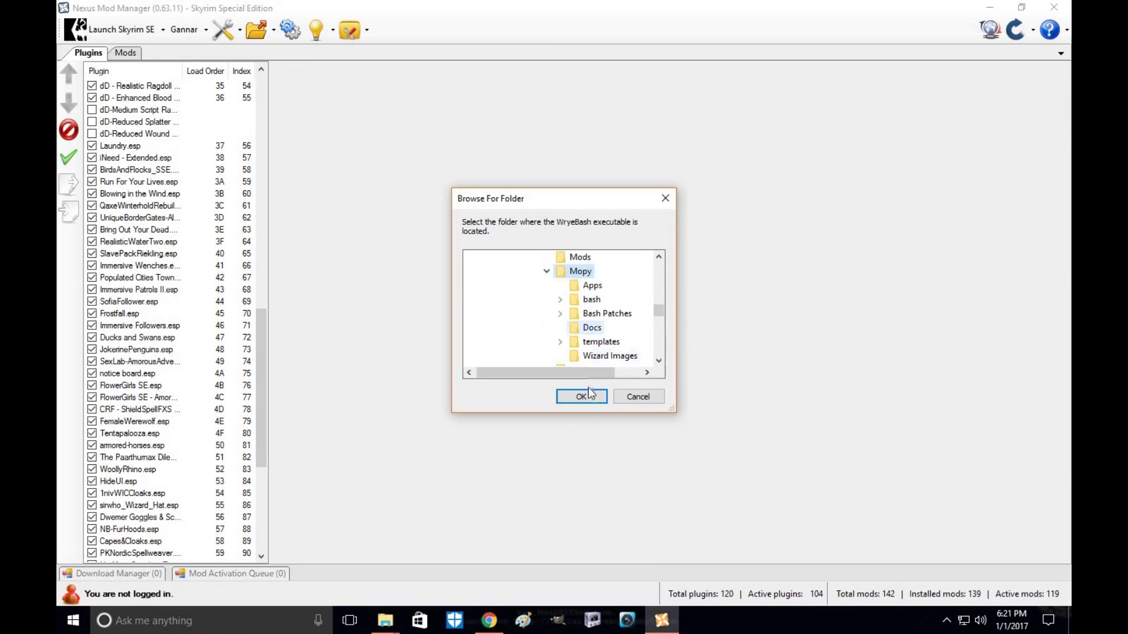
pyautogui.click(581, 397)
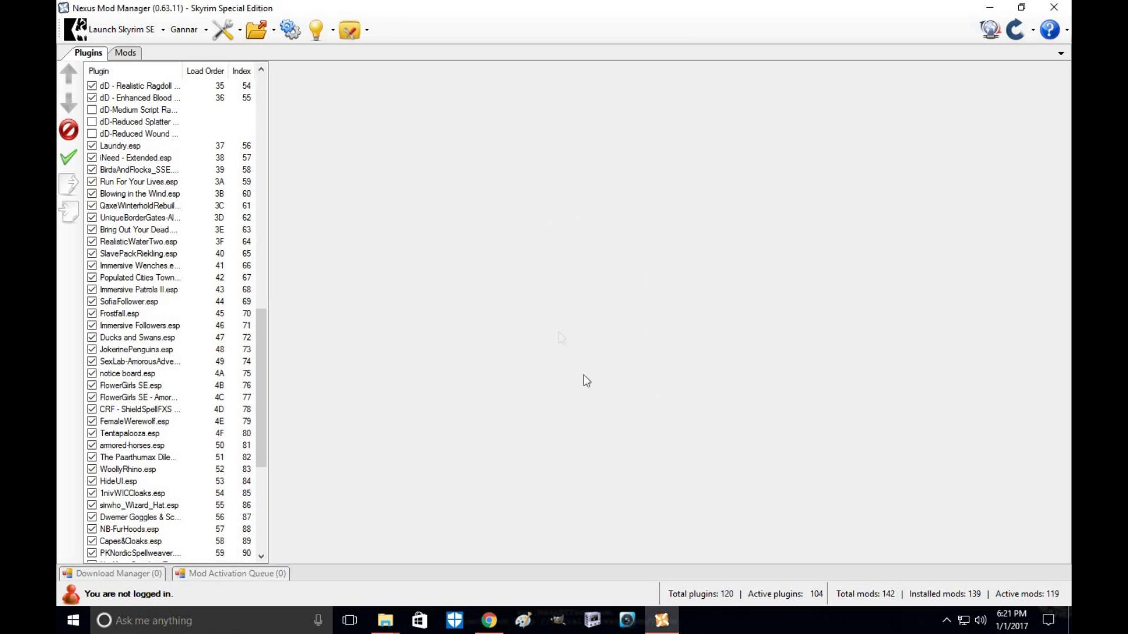
pyautogui.click(368, 37)
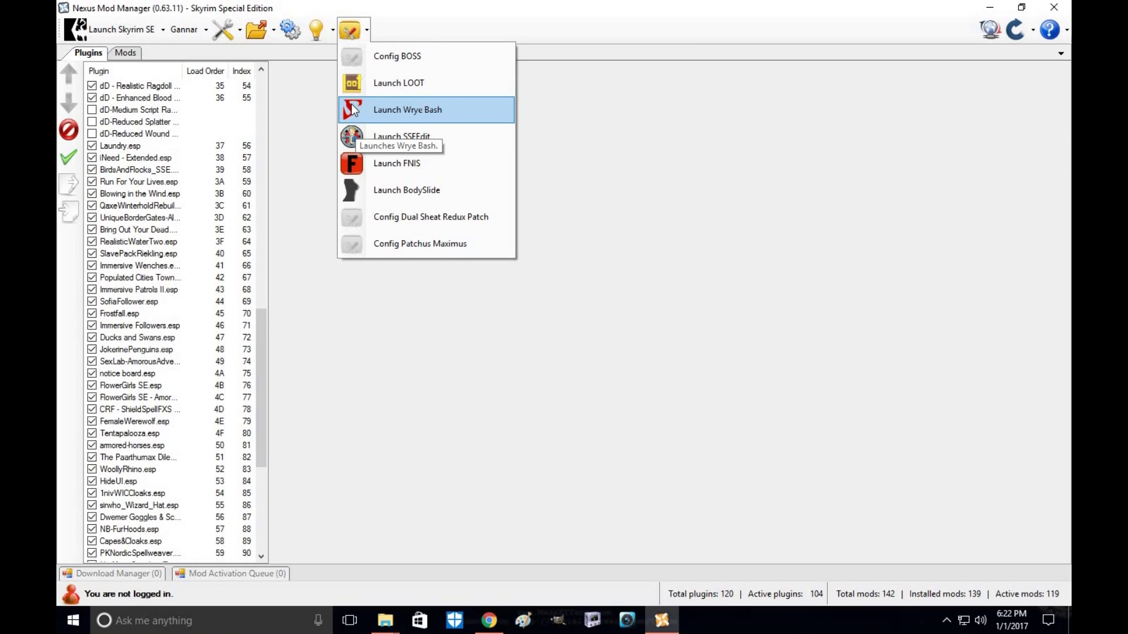
pyautogui.click(300, 143)
# Step: Enable the dD-Medium Script, dD-Reduced Splatter and dD-Reduced Wound plugins in the plugin list
pyautogui.click(91, 109)
pyautogui.click(91, 122)
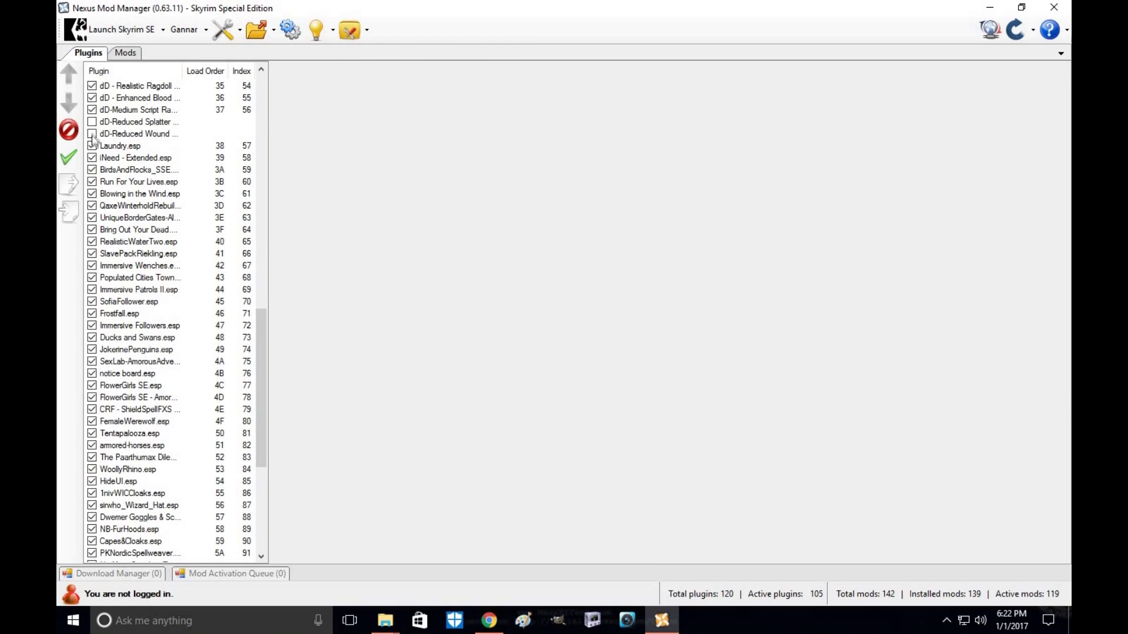
pyautogui.click(91, 133)
# Step: Enable the No More Standing Too Close, Guard Torch Remover and both unticked RealisticWaterTwo add-on plugins
pyautogui.scroll(-5, 104, 150)
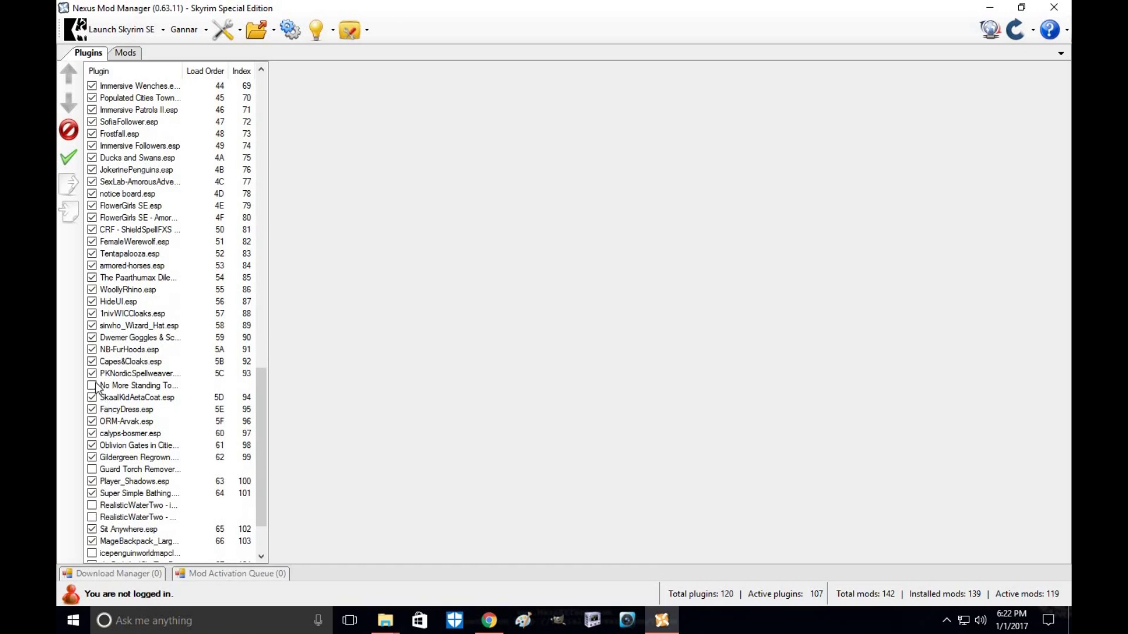
pyautogui.click(91, 457)
pyautogui.click(92, 470)
pyautogui.click(91, 505)
pyautogui.click(91, 517)
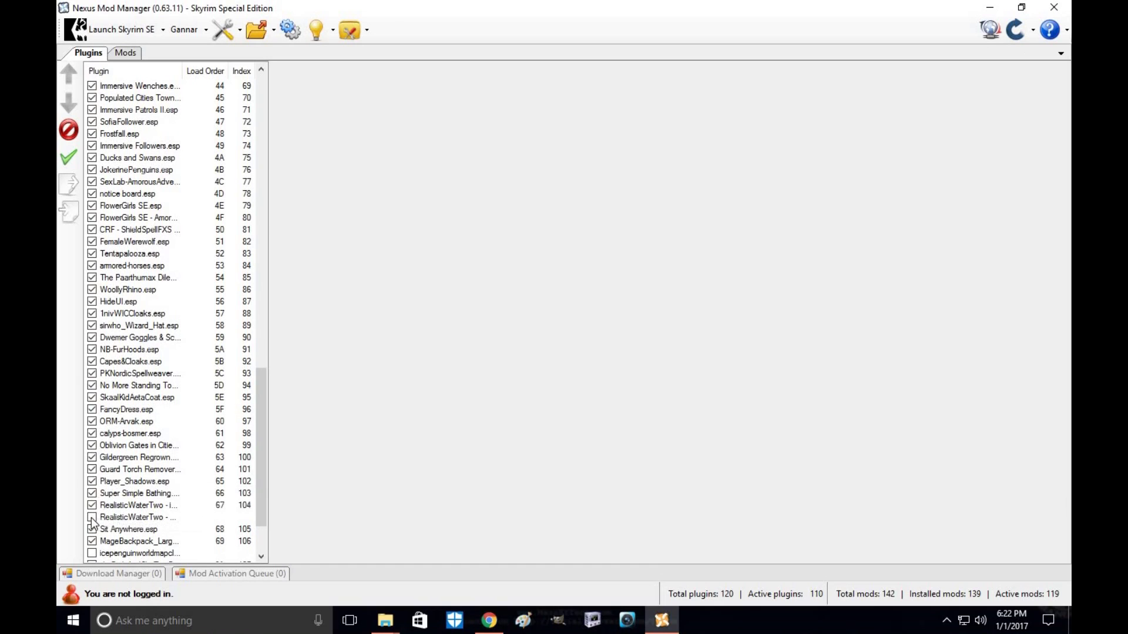
# Step: Enable the icepenguinworldmapclassic, ClimatesOfTamriel-Nights and ClimatesOfTamriel-Interiors plugins near the end of the load order
pyautogui.scroll(-2, 130, 424)
pyautogui.click(91, 481)
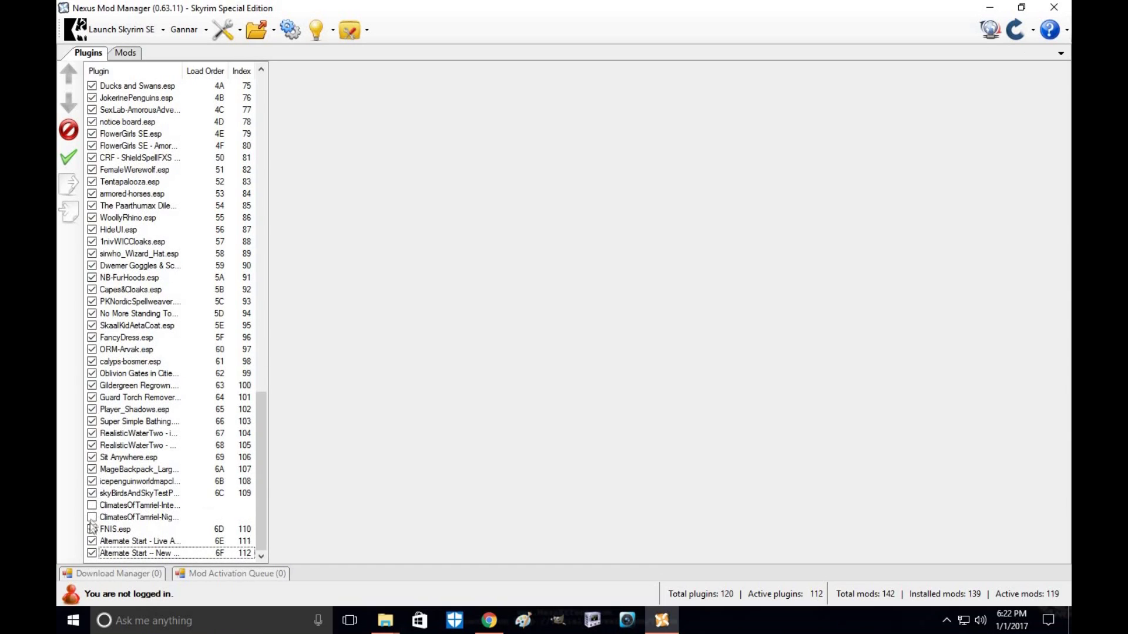
pyautogui.click(91, 517)
pyautogui.click(92, 505)
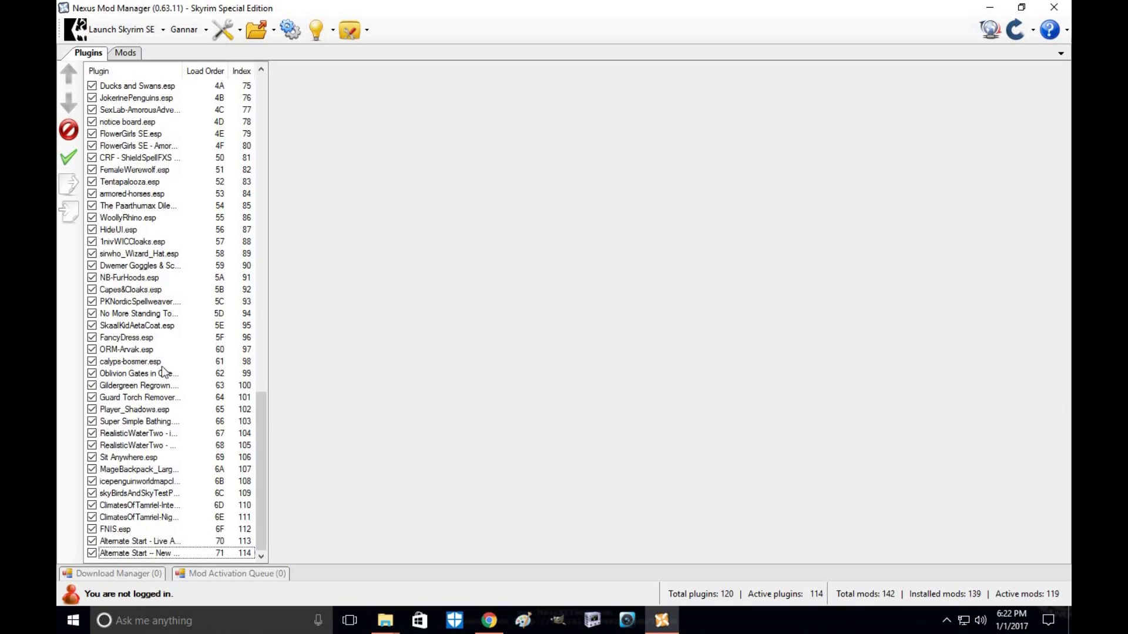
# Step: Enable the Move it Dammit and dD-No Spinning Death plugins higher up in the load order
pyautogui.scroll(1, 167, 365)
pyautogui.scroll(13, 167, 365)
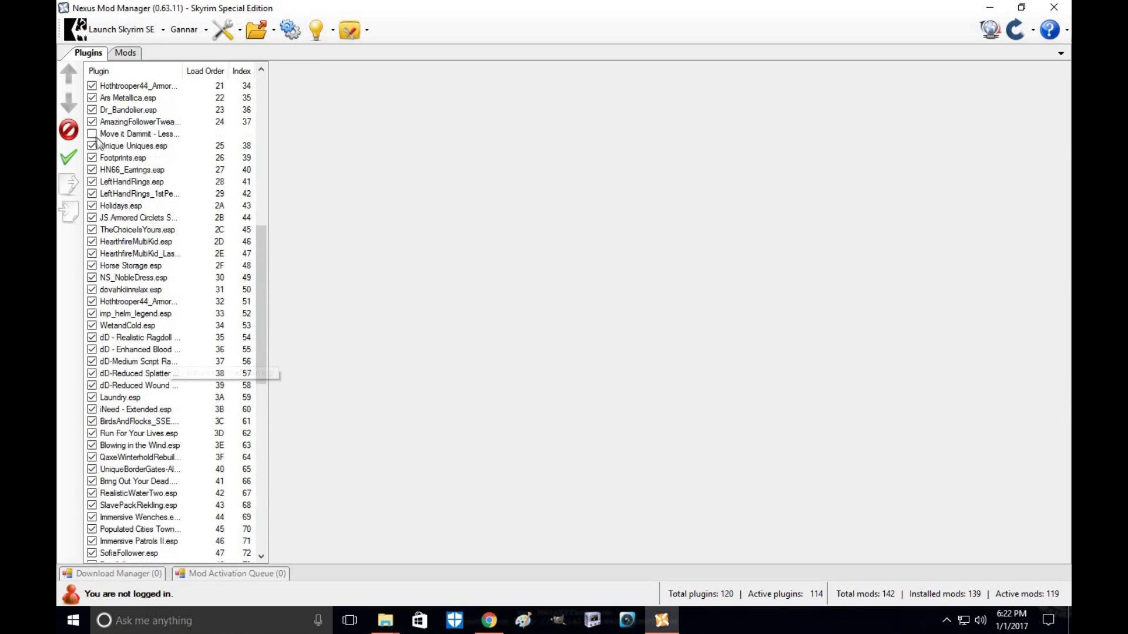
pyautogui.scroll(5, 158, 167)
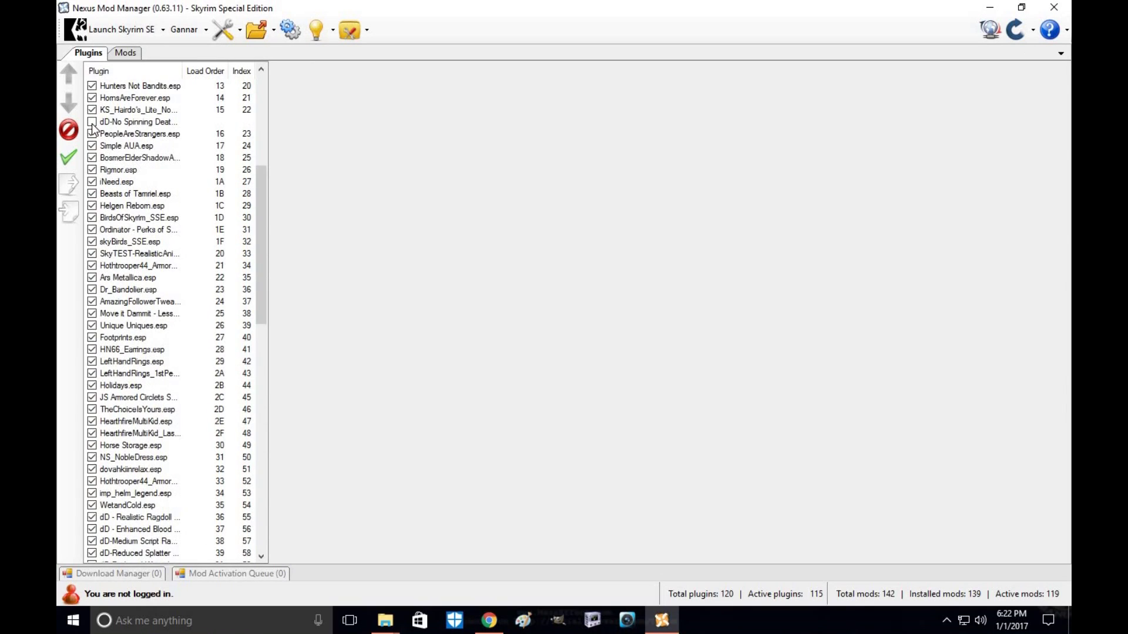
pyautogui.click(91, 121)
# Step: Enable the Dawnguard Delayed, DeadBodyCollision, RSChildren patch and RSChildren - Complete plugins
pyautogui.scroll(5, 94, 126)
pyautogui.click(92, 206)
pyautogui.click(91, 193)
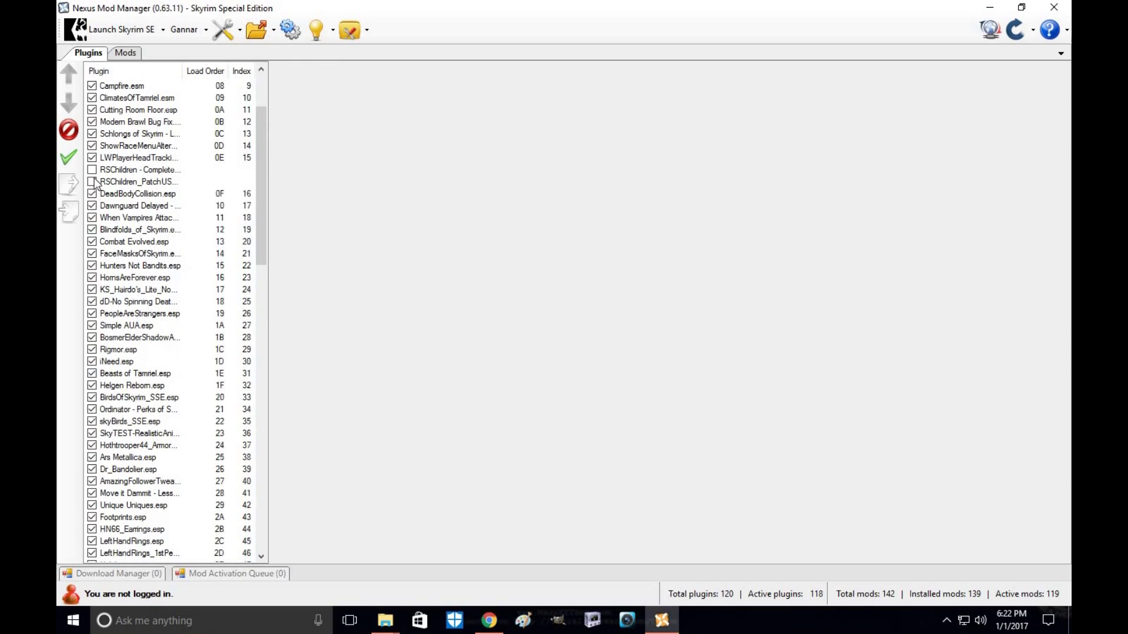
pyautogui.click(92, 181)
pyautogui.click(92, 169)
pyautogui.scroll(3, 97, 170)
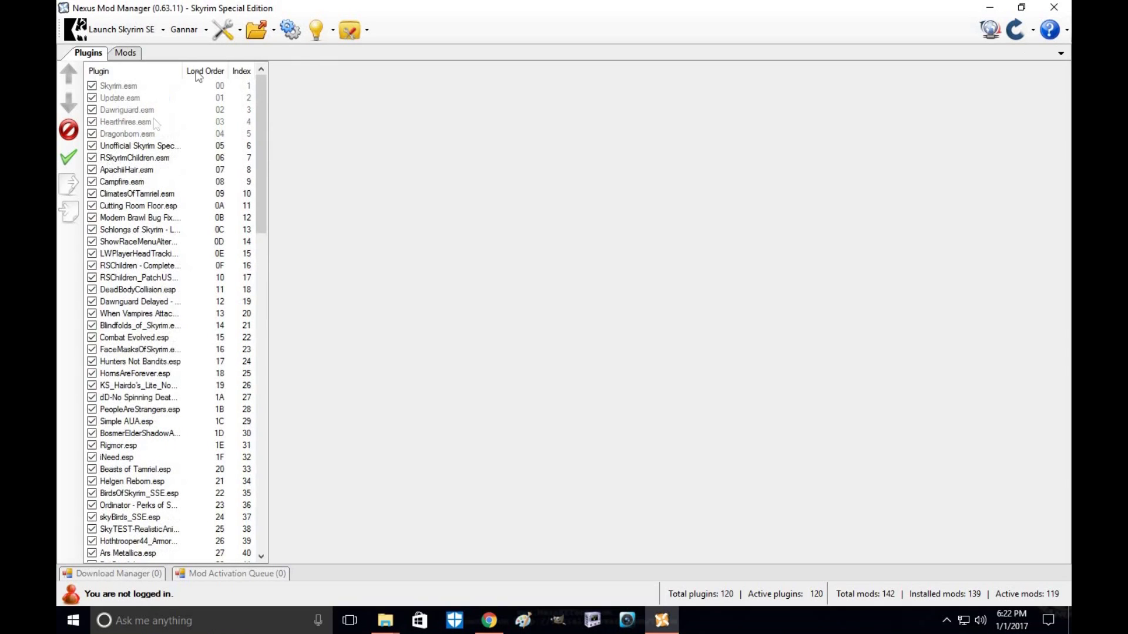
# Step: Launch Wrye Bash from Nexus Mod Manager and bring its window to the front
pyautogui.click(366, 34)
pyautogui.click(417, 133)
pyautogui.click(699, 622)
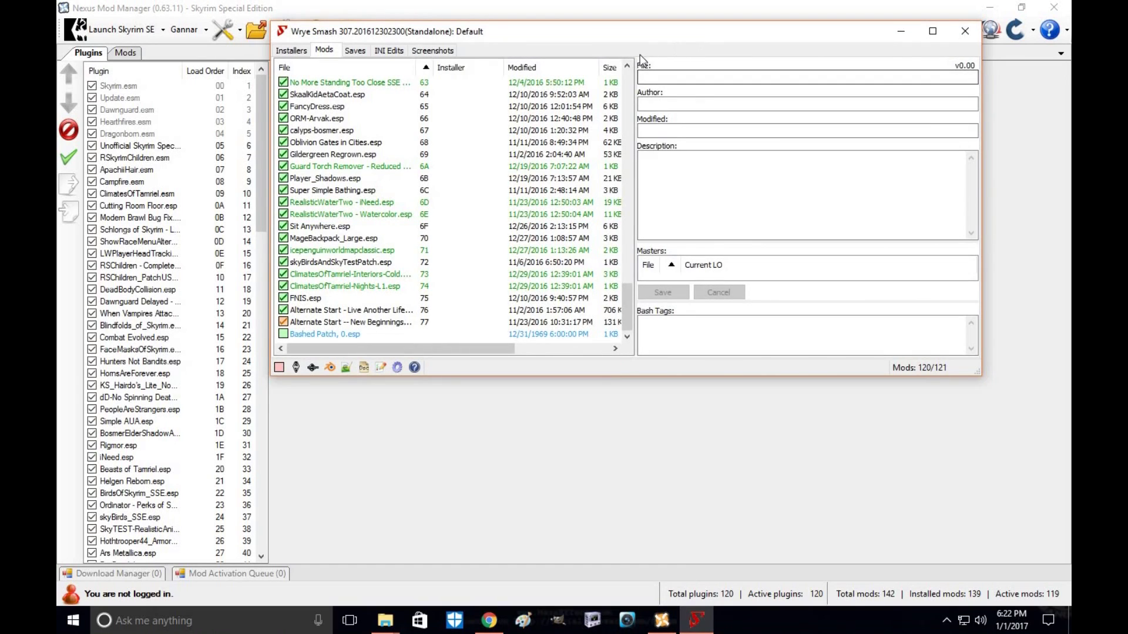
# Step: Start rebuilding the patch for Bashed Patch, 0.esp at the end of the mod list
pyautogui.moveTo(643, 33); pyautogui.dragTo(590, 50)
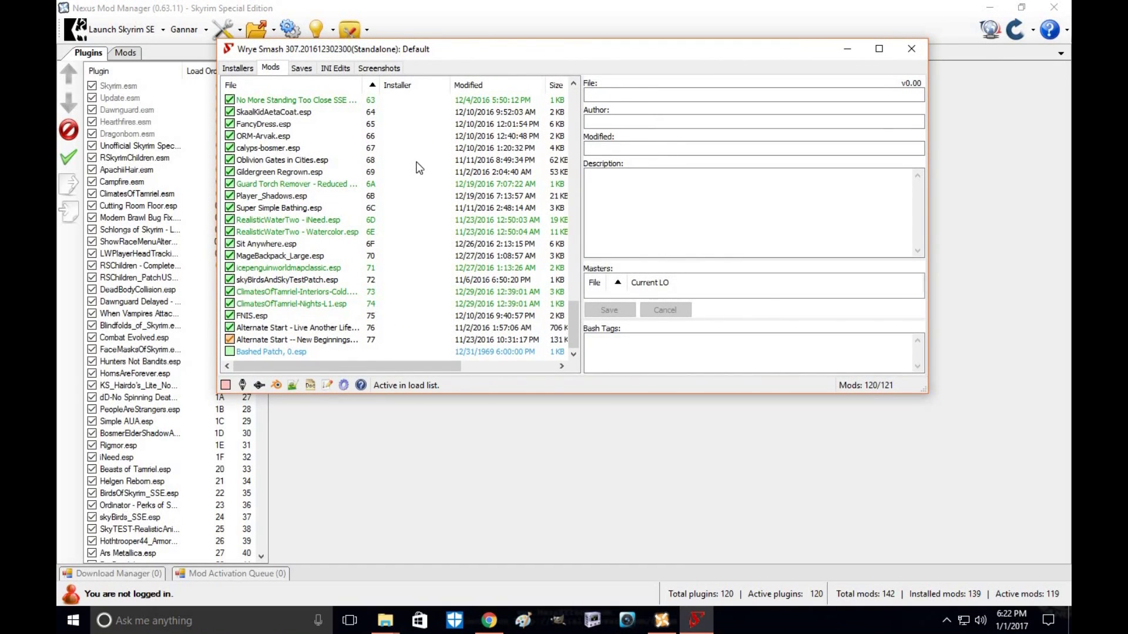
pyautogui.scroll(10, 416, 161)
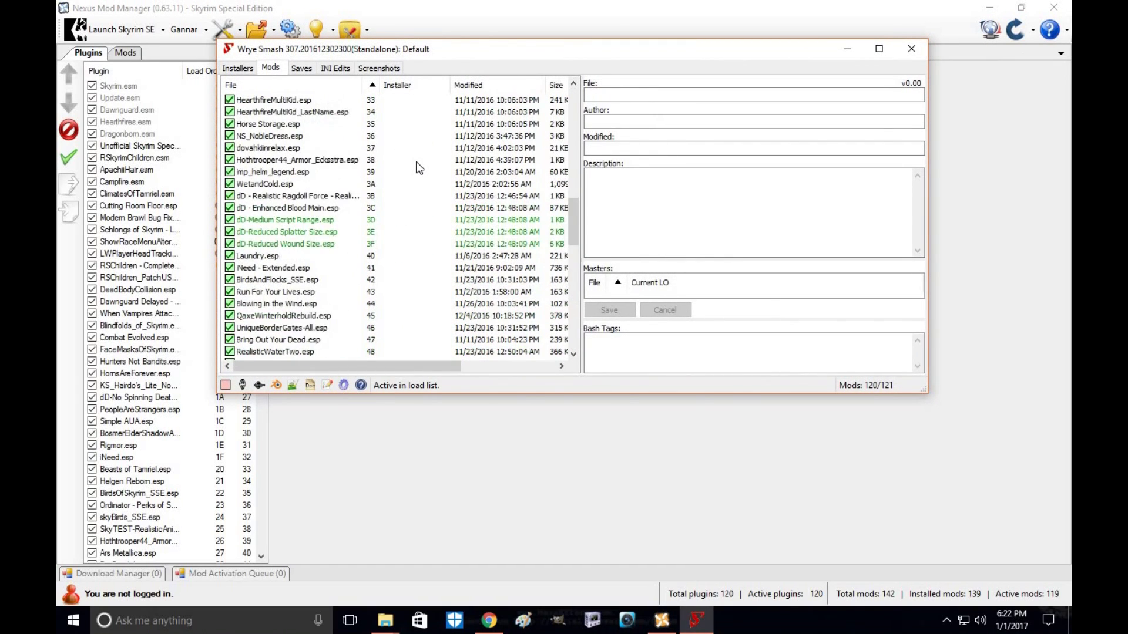
pyautogui.scroll(15, 322, 196)
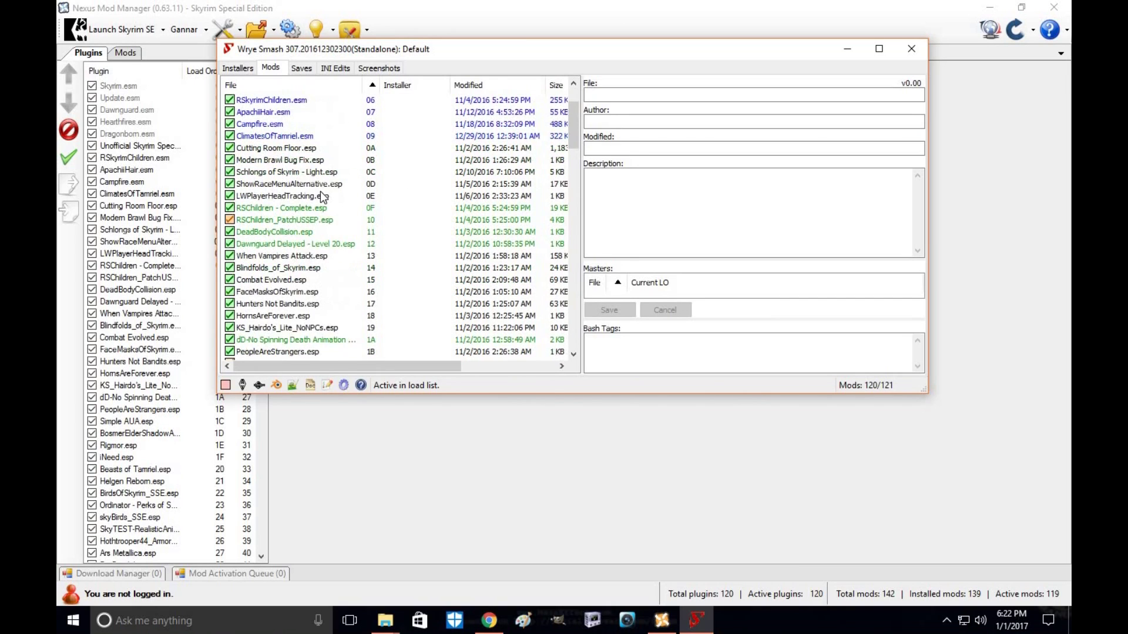
pyautogui.scroll(2, 322, 197)
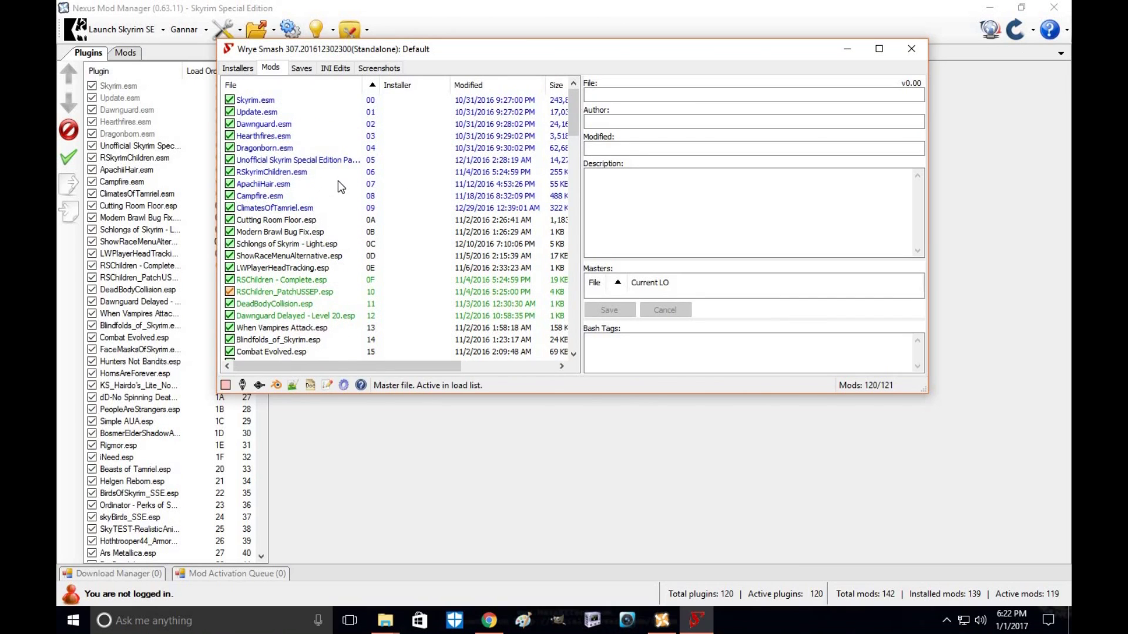
pyautogui.scroll(-20, 337, 181)
pyautogui.scroll(-2, 342, 186)
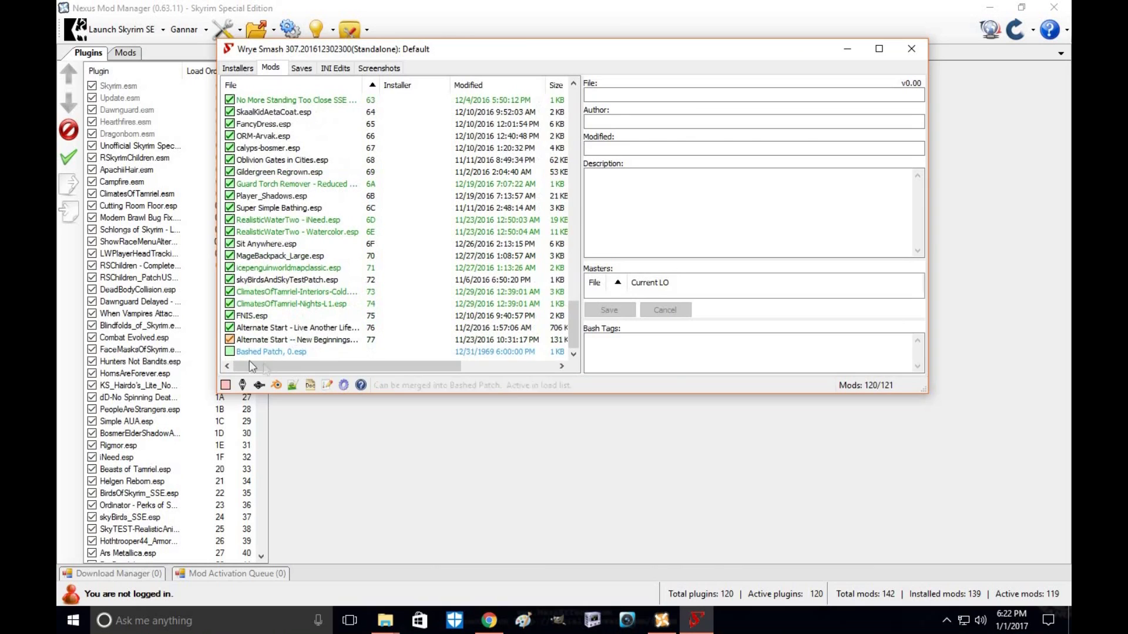
pyautogui.click(243, 353)
pyautogui.rightClick(243, 353)
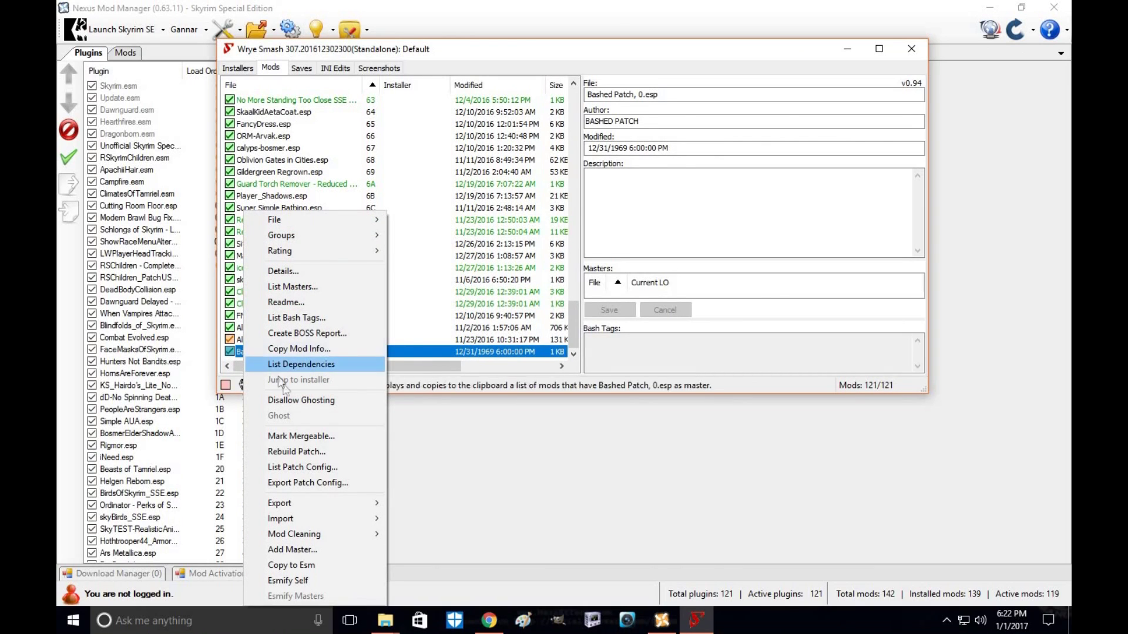
pyautogui.click(315, 449)
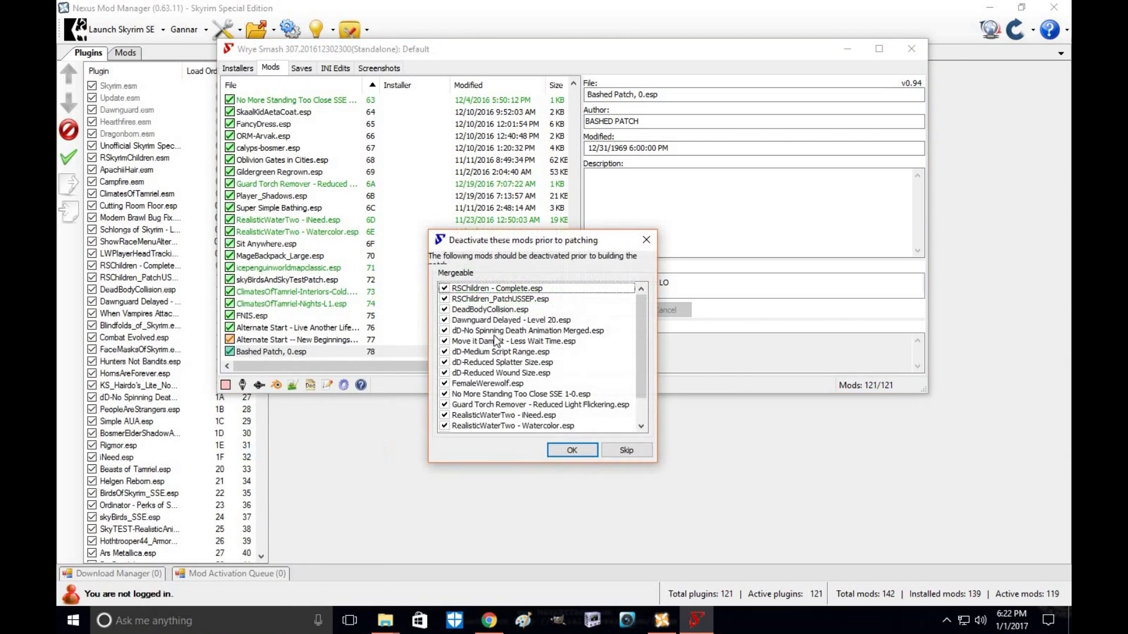
# Step: Exclude every listed mergeable mod, from RSChildren - Complete to ClimatesOfTamriel-Nights-L1, from deactivation and continue to the patch options
pyautogui.scroll(-1, 485, 352)
pyautogui.scroll(1, 482, 347)
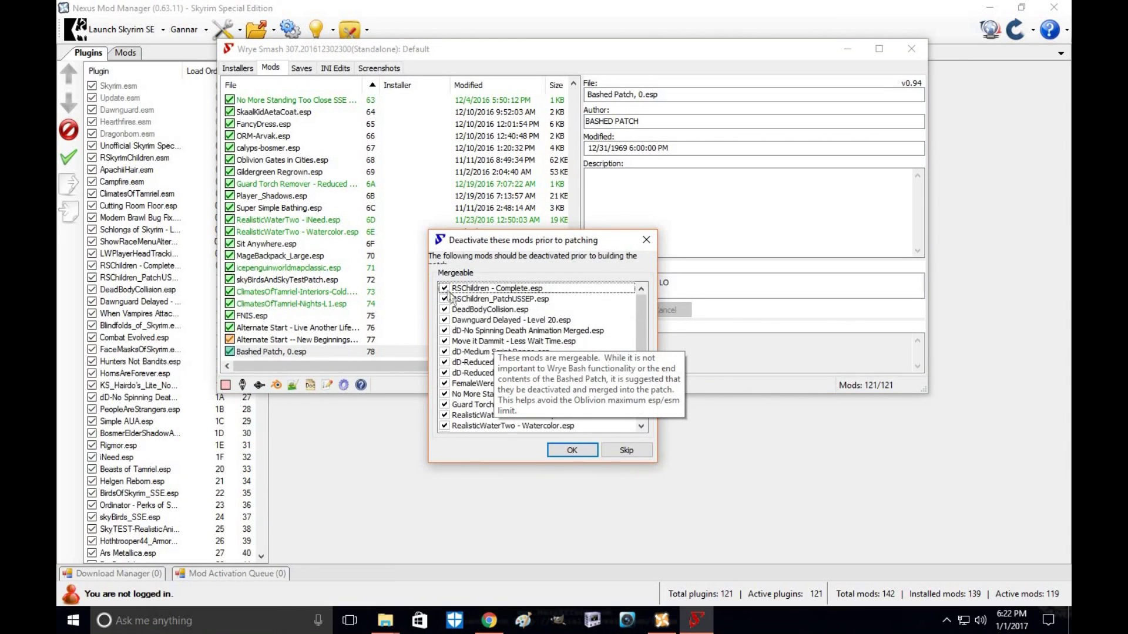
pyautogui.click(444, 288)
pyautogui.click(445, 298)
pyautogui.click(444, 309)
pyautogui.click(444, 330)
pyautogui.click(444, 319)
pyautogui.click(445, 340)
pyautogui.click(445, 351)
pyautogui.click(444, 362)
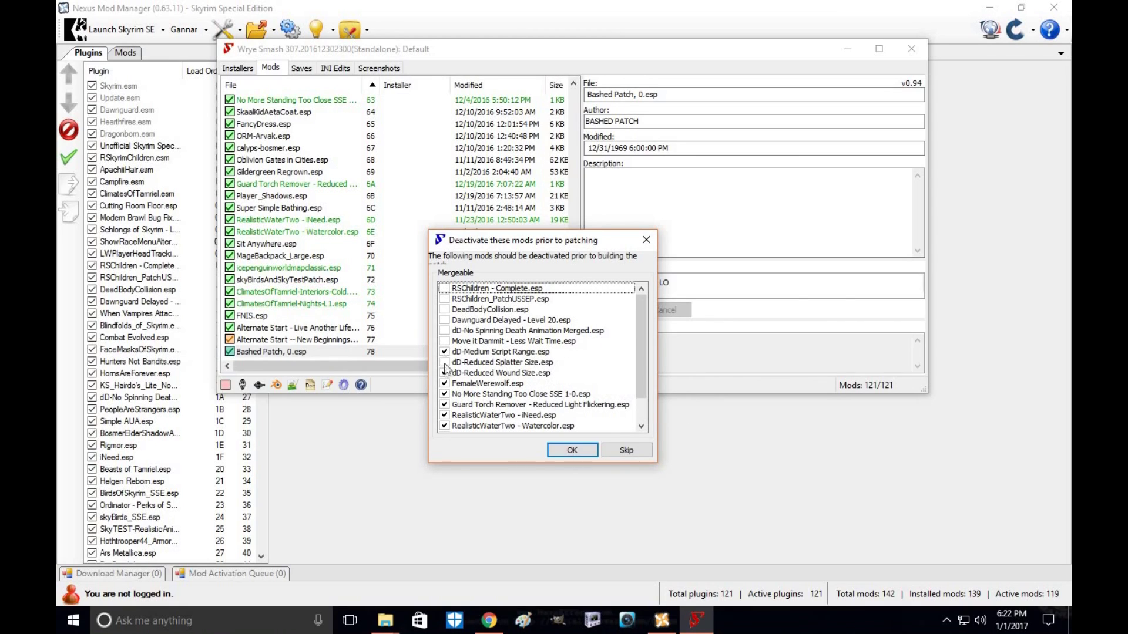
pyautogui.click(444, 394)
pyautogui.click(444, 404)
pyautogui.click(445, 415)
pyautogui.click(444, 373)
pyautogui.click(444, 383)
pyautogui.scroll(-1, 447, 404)
pyautogui.click(444, 404)
pyautogui.click(444, 393)
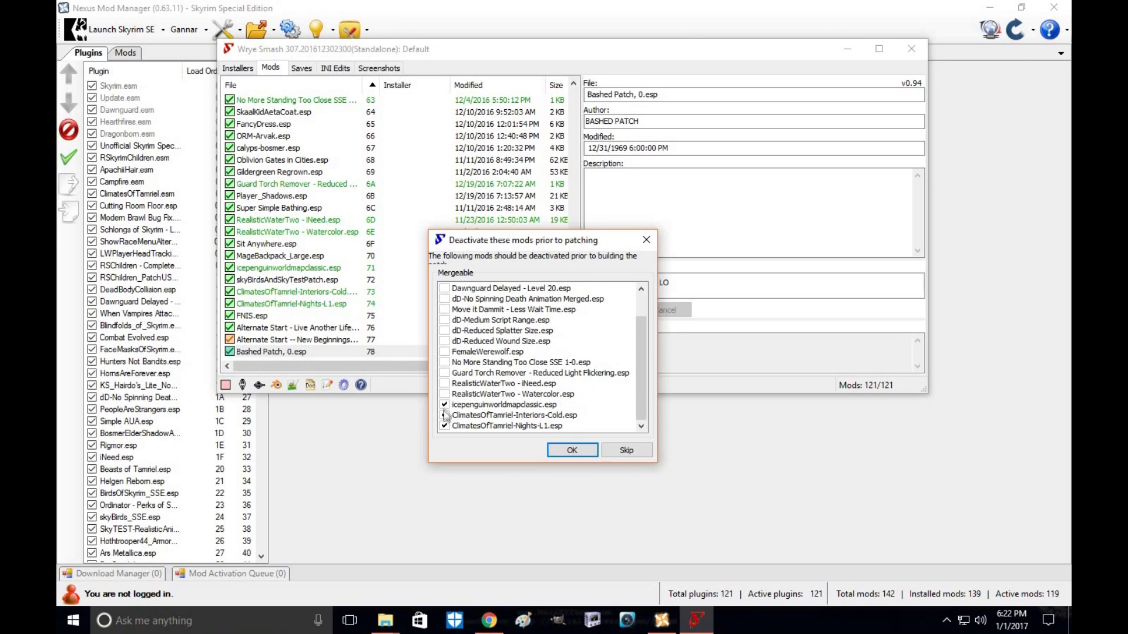
pyautogui.click(563, 454)
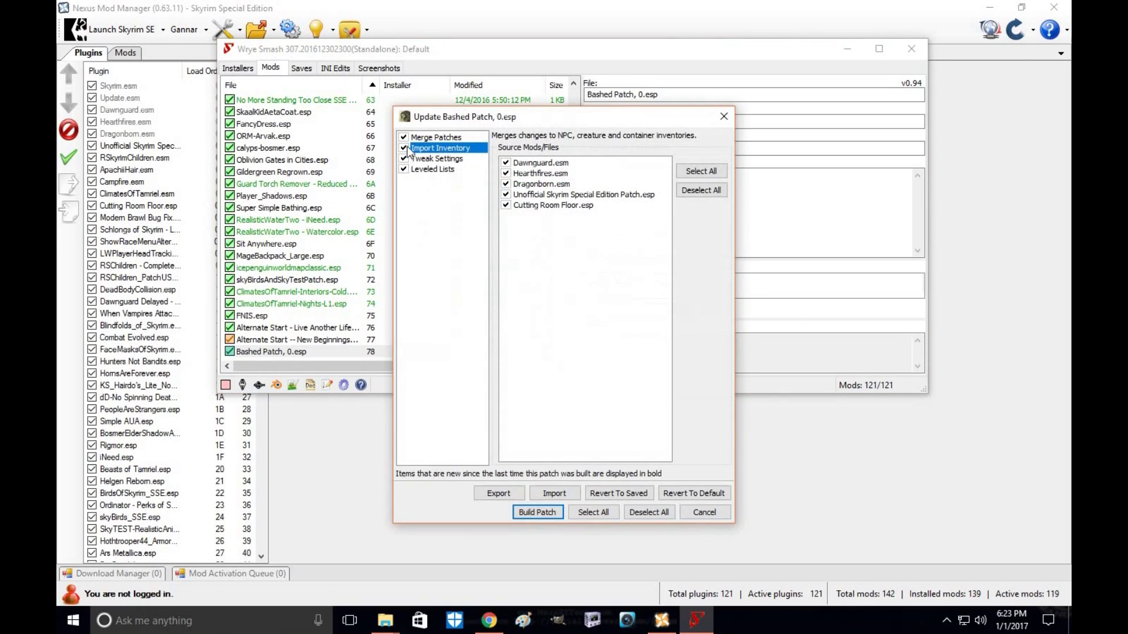
# Step: Review the Merge Patches, Import Inventory, Tweak Settings and Leveled Lists options and build the Bashed Patch
pyautogui.click(429, 138)
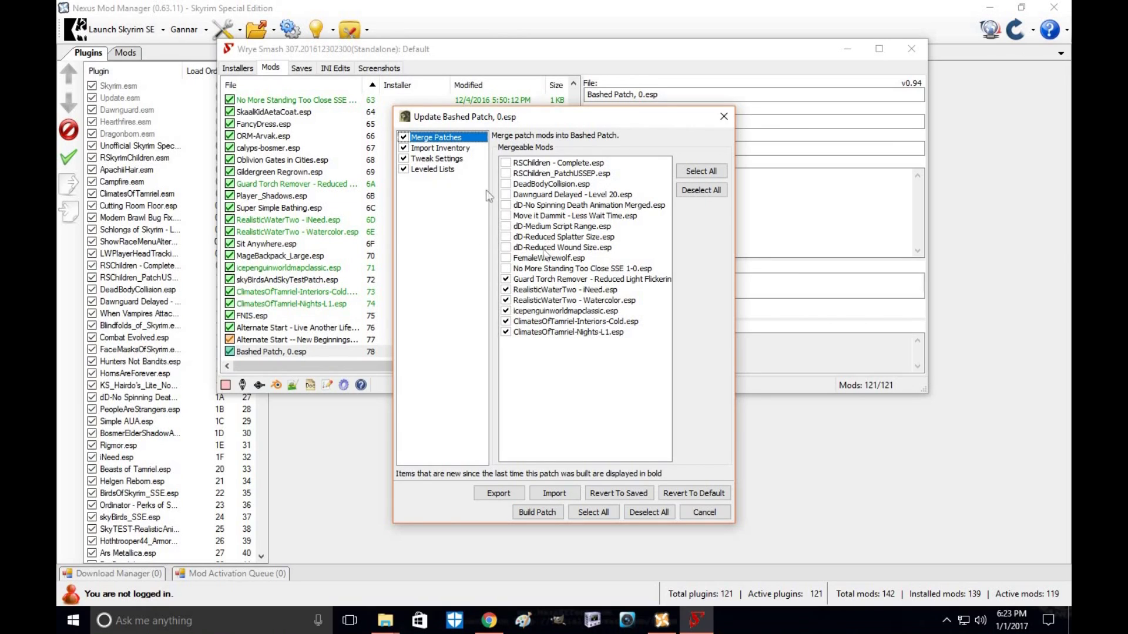
pyautogui.click(440, 148)
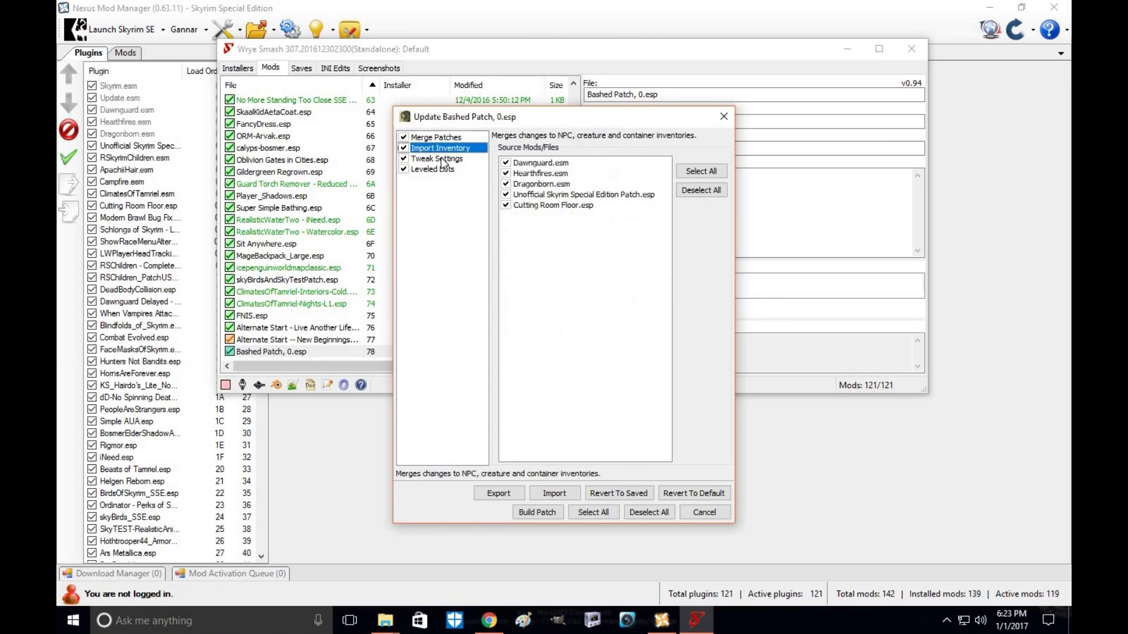
pyautogui.click(443, 159)
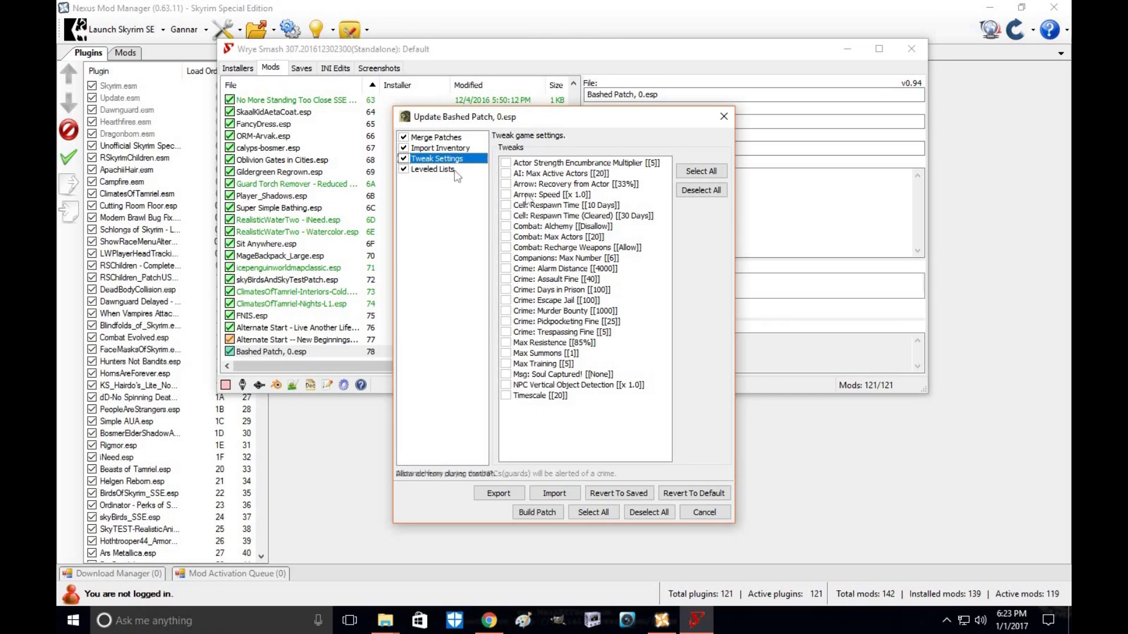
pyautogui.click(442, 148)
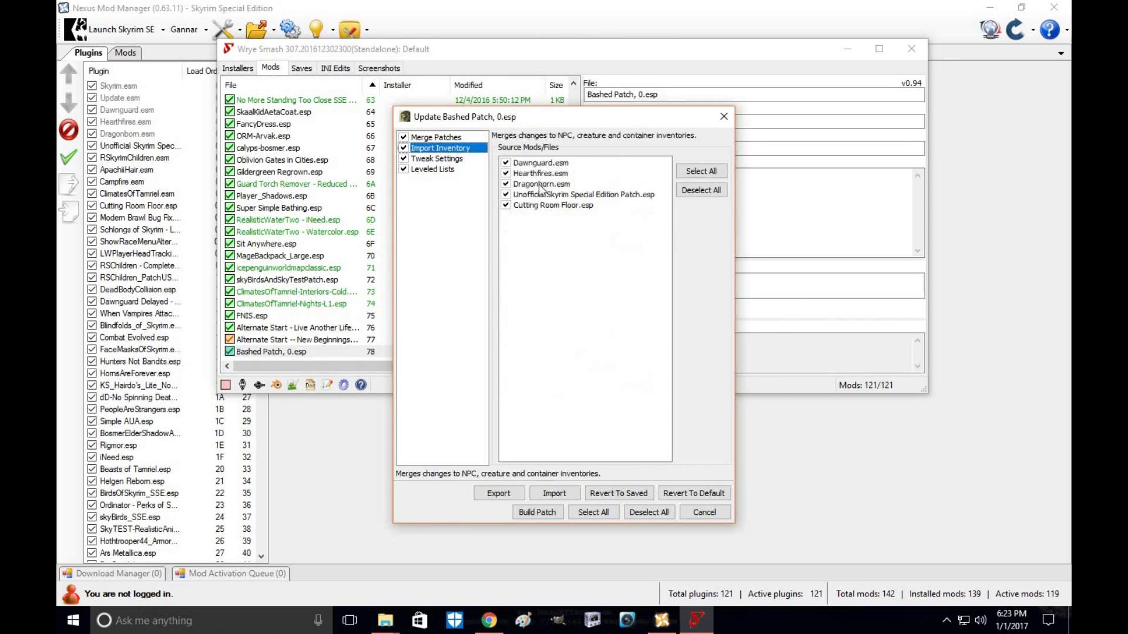
pyautogui.click(452, 170)
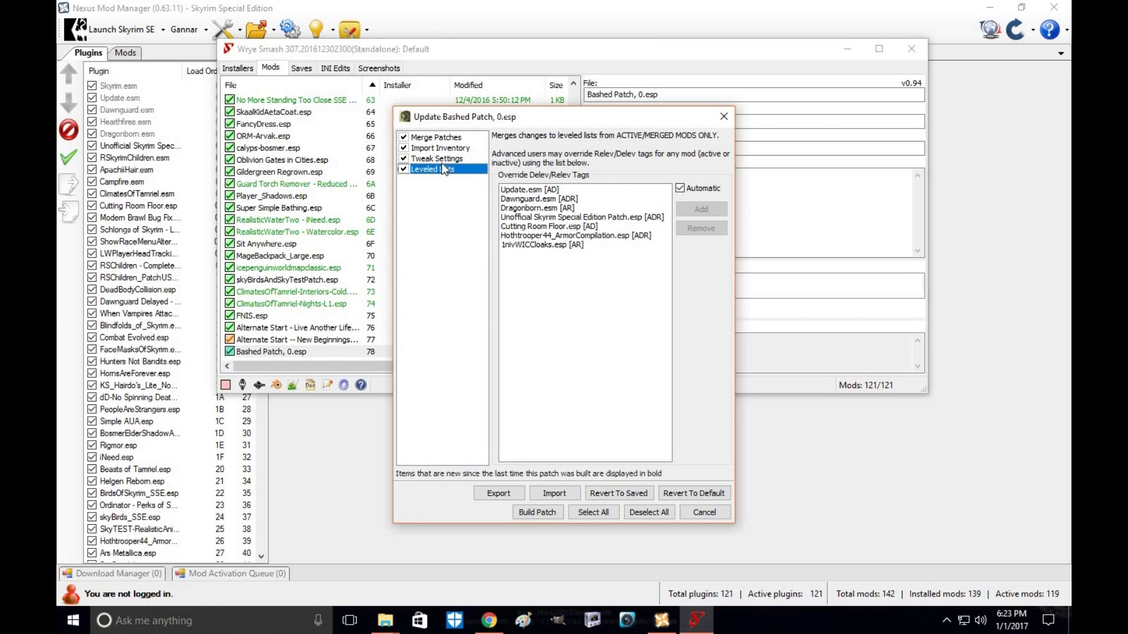
pyautogui.click(523, 513)
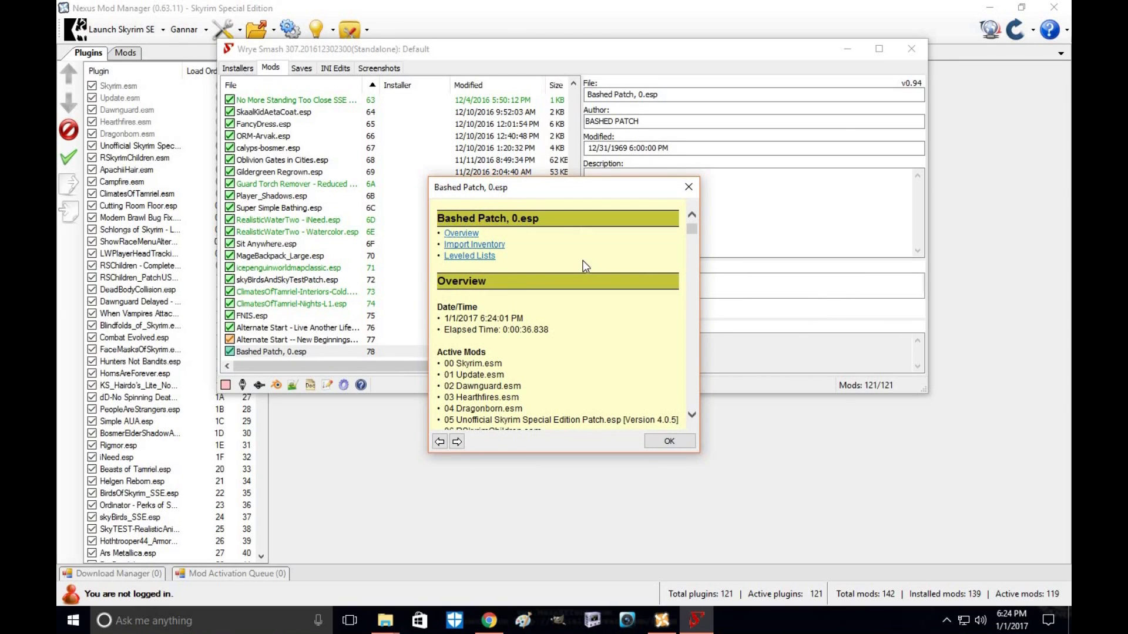
# Step: Read through the Bashed Patch build report, covering active mods, imported inventories and merged leveled lists, and close it
pyautogui.scroll(-6, 583, 259)
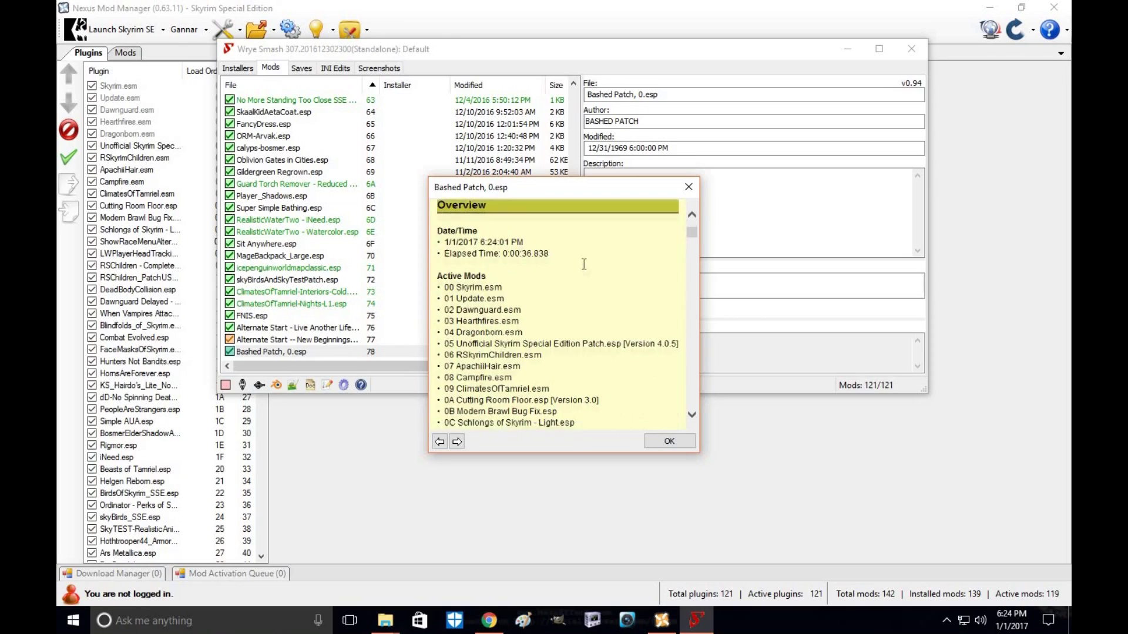
pyautogui.scroll(-15, 583, 270)
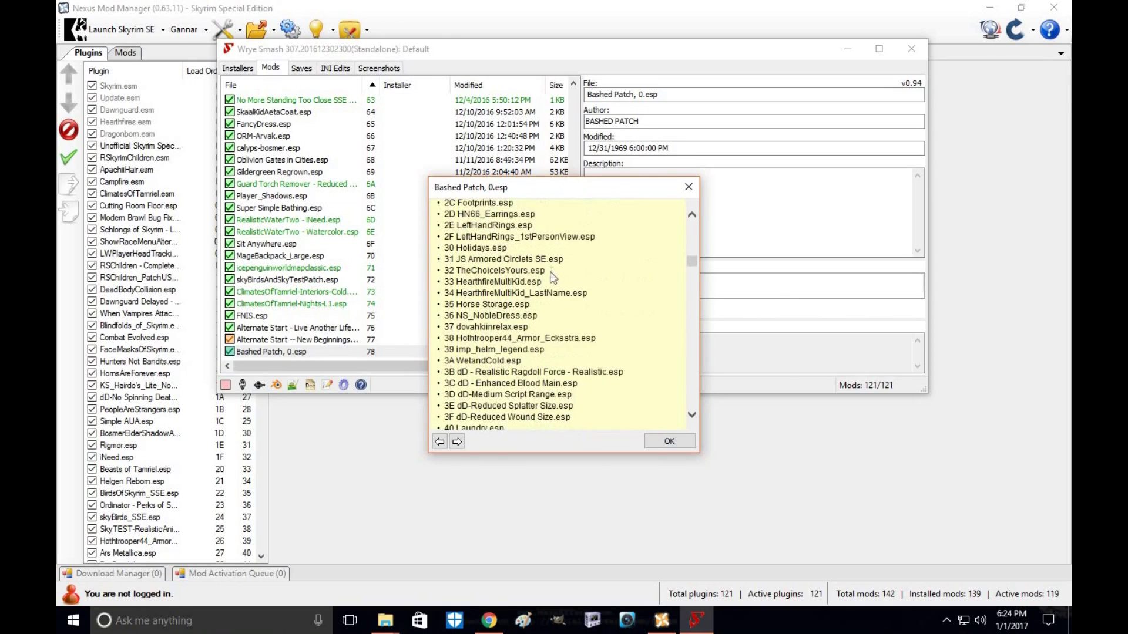
pyautogui.scroll(-18, 552, 281)
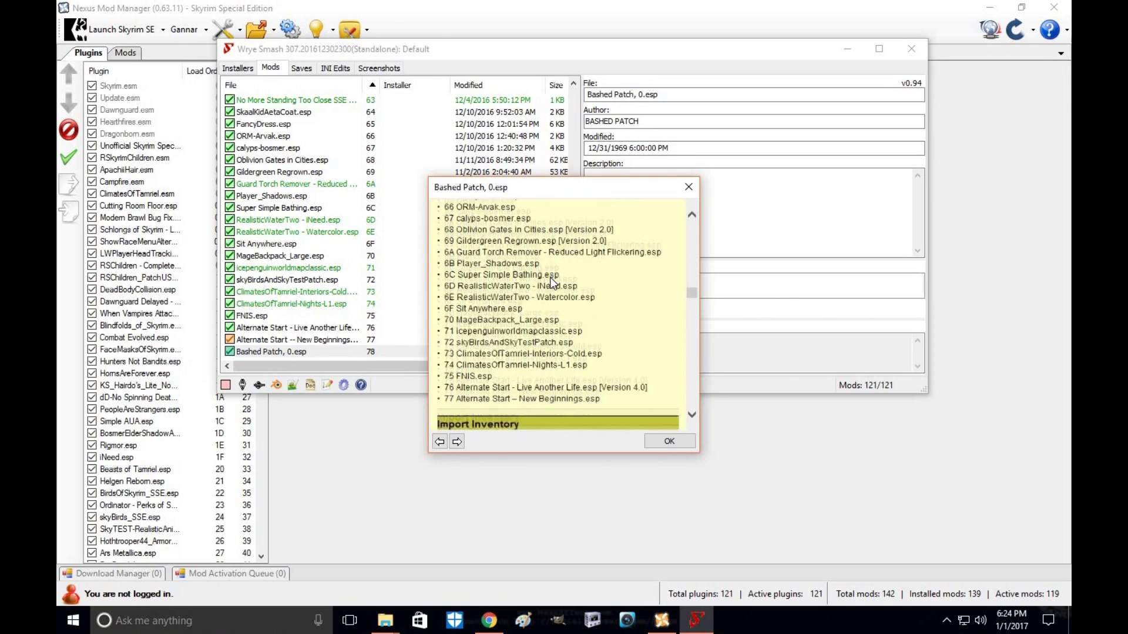
pyautogui.scroll(-6, 485, 282)
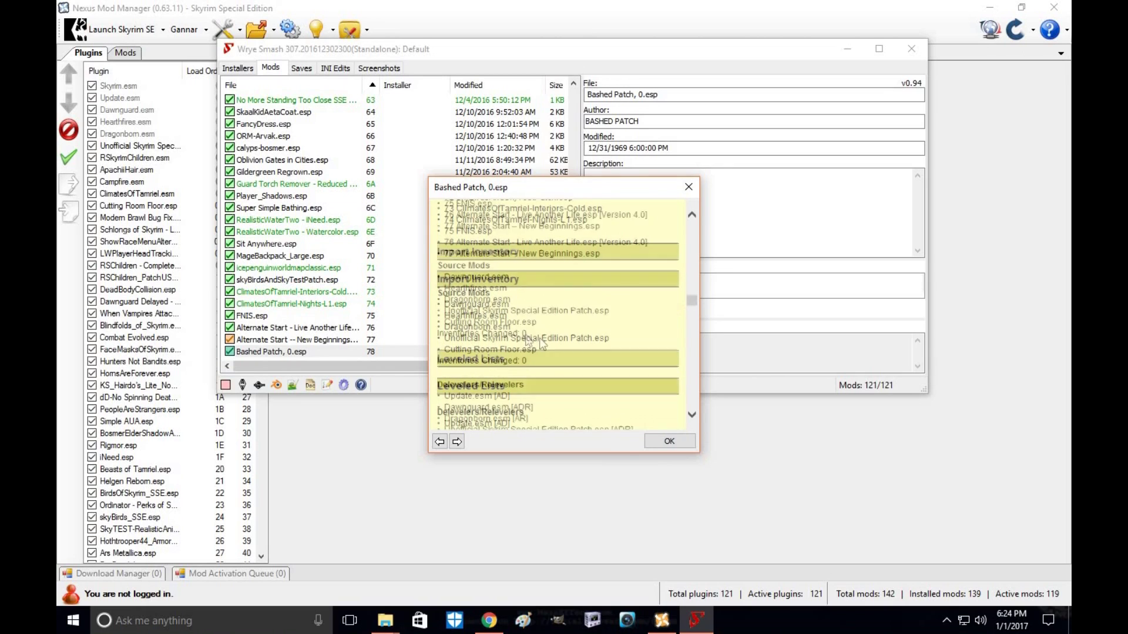
pyautogui.scroll(-10, 497, 338)
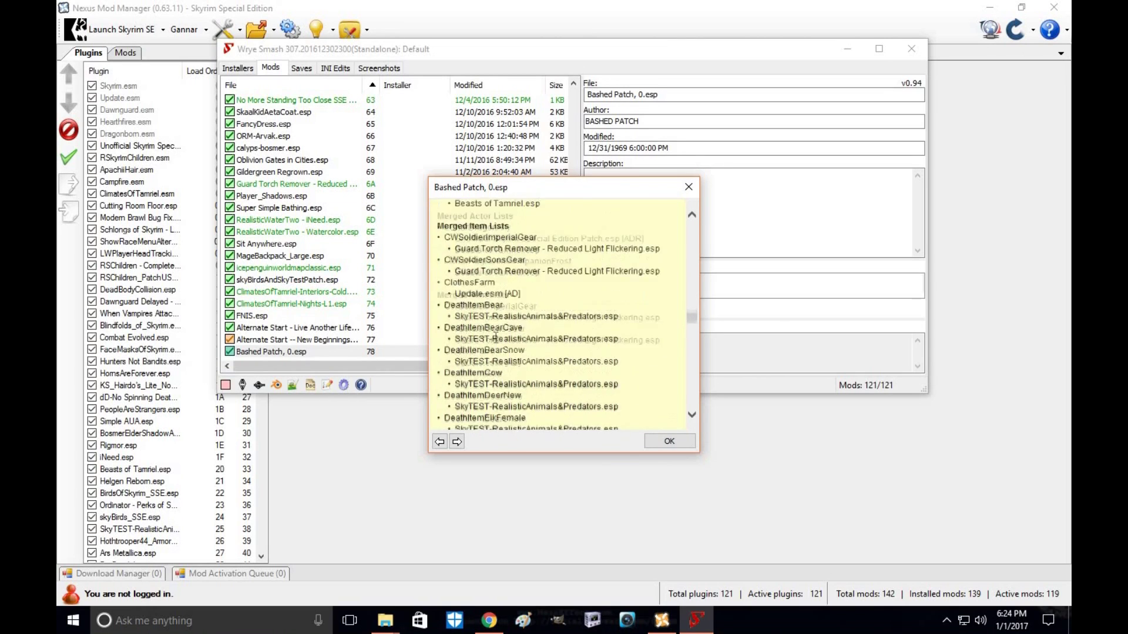
pyautogui.scroll(-6, 496, 338)
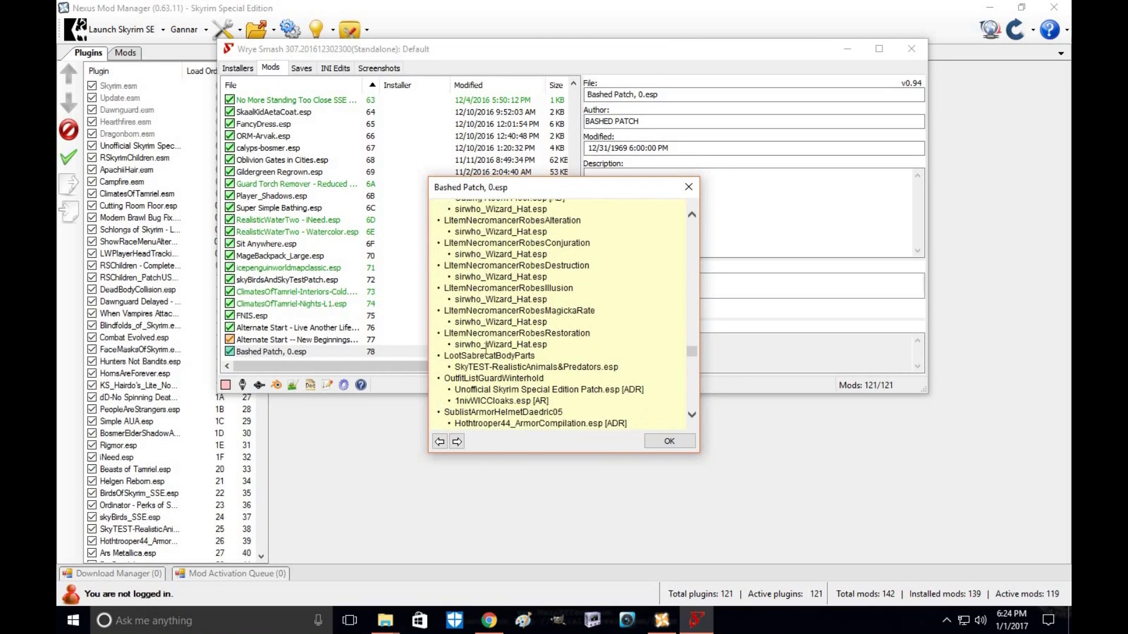
pyautogui.scroll(-12, 569, 330)
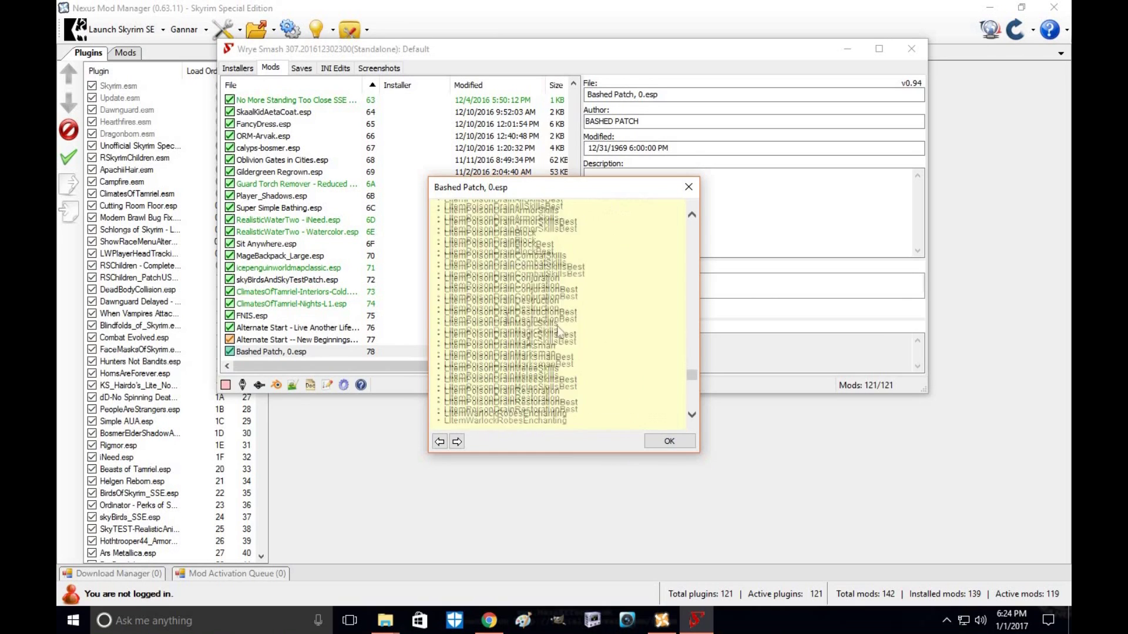
pyautogui.scroll(3, 500, 299)
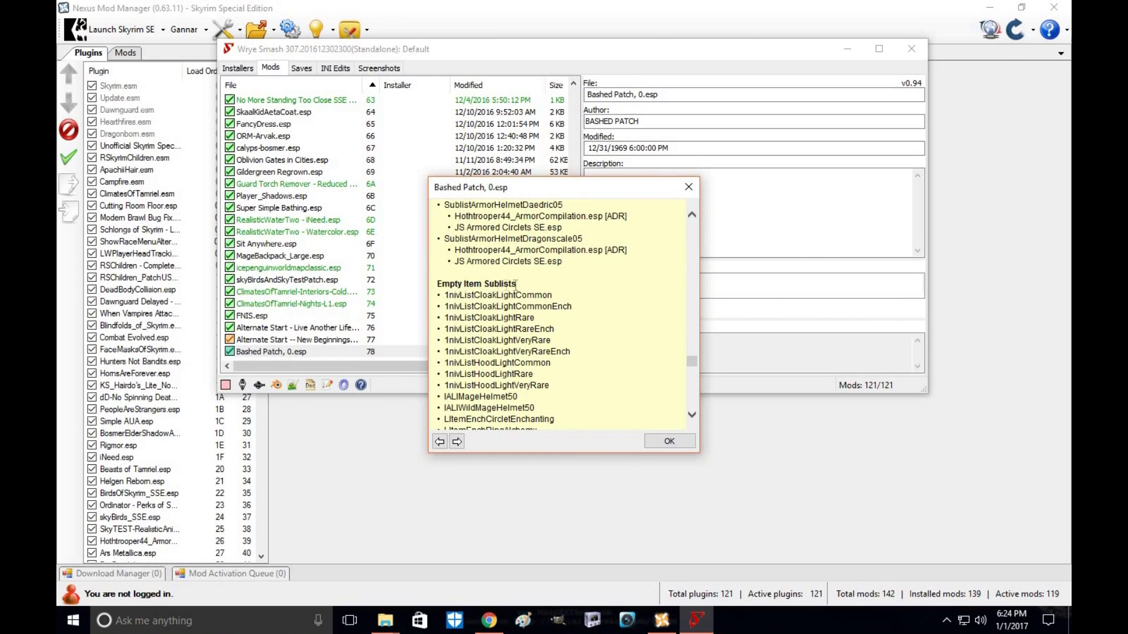
pyautogui.scroll(-10, 567, 291)
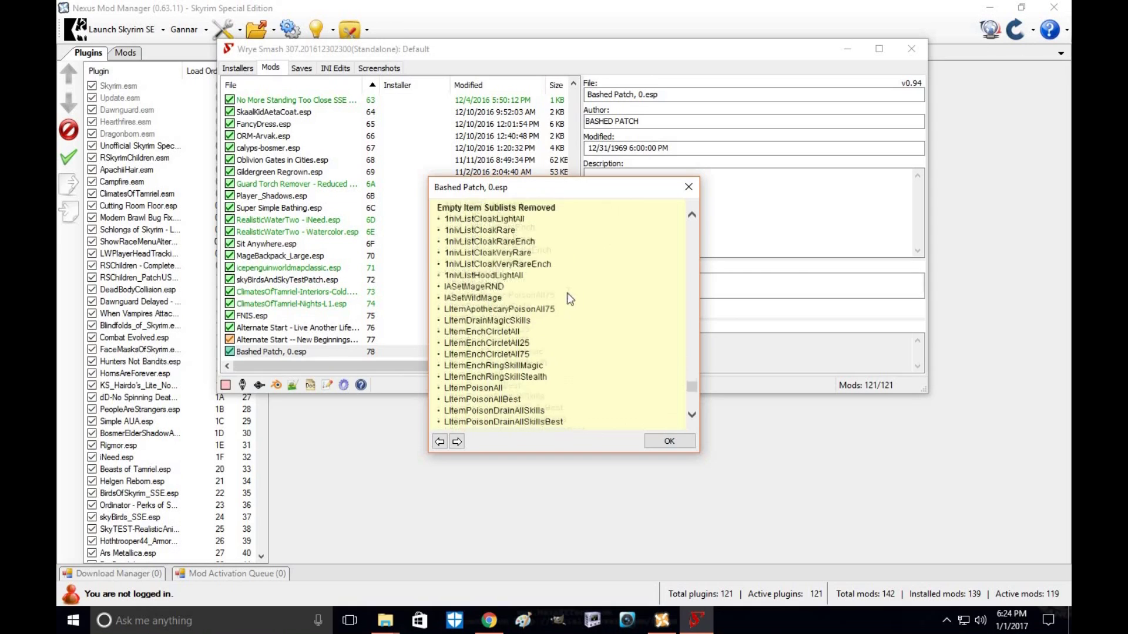
pyautogui.click(677, 440)
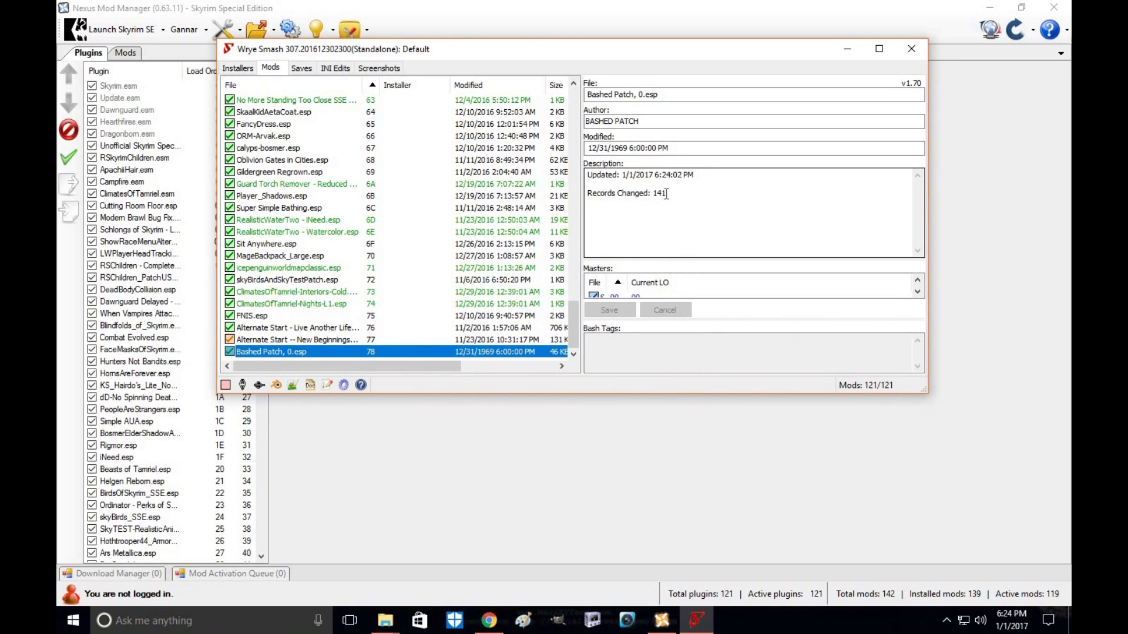
# Step: Close Wrye Bash and check the Nexus Mod Manager plugin list for Bashed Patch, 0.esp
pyautogui.click(921, 50)
pyautogui.scroll(-9, 146, 332)
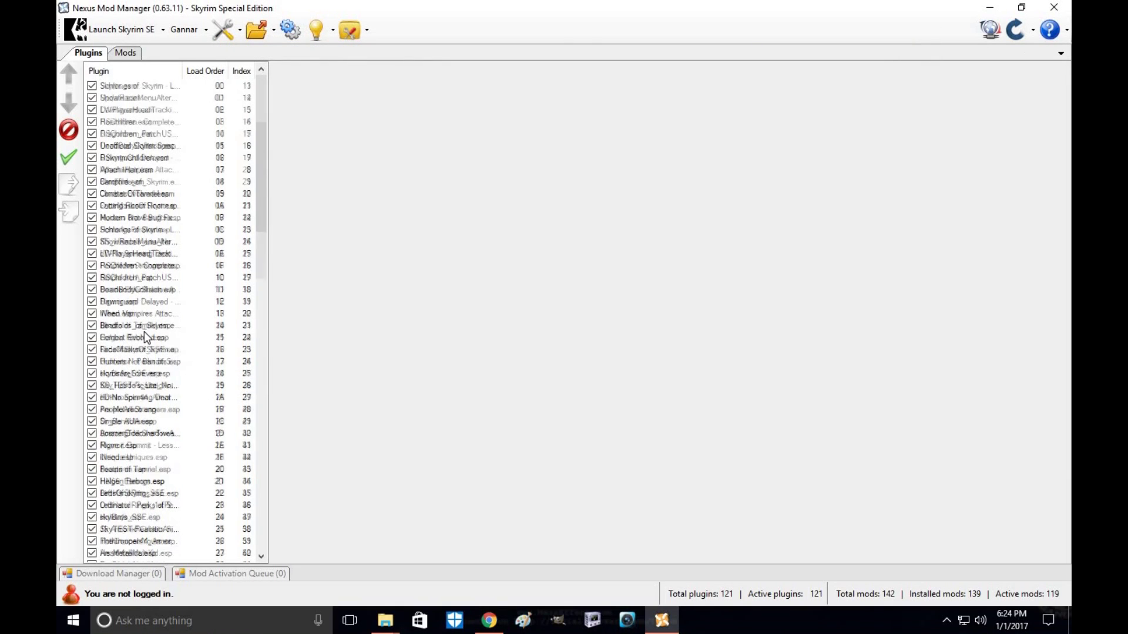
pyautogui.scroll(-18, 151, 333)
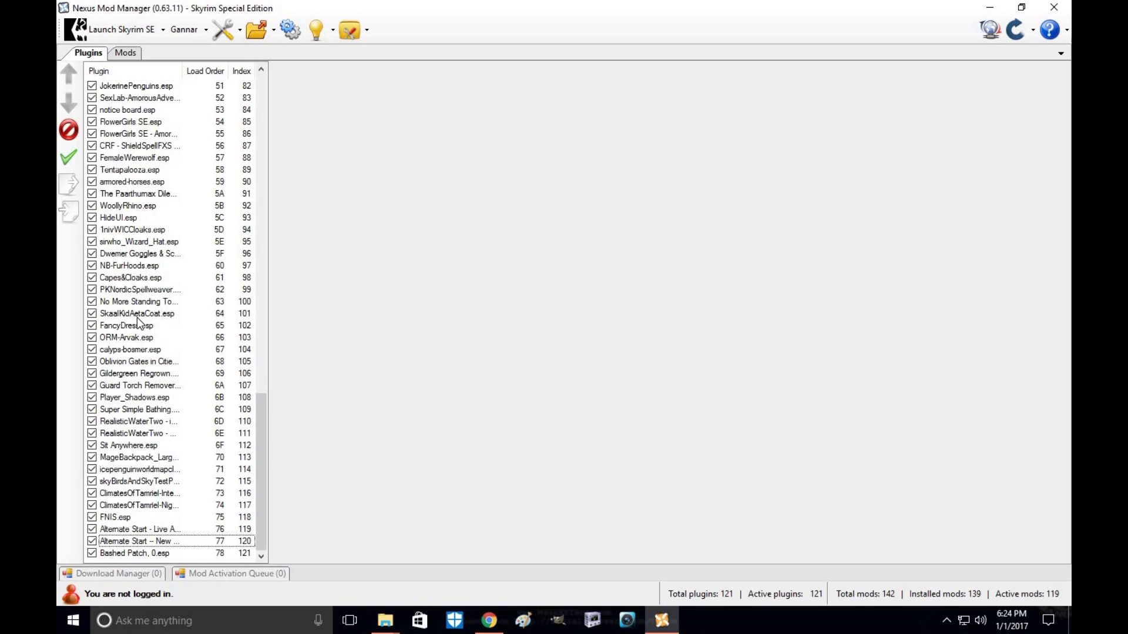
pyautogui.scroll(20, 137, 317)
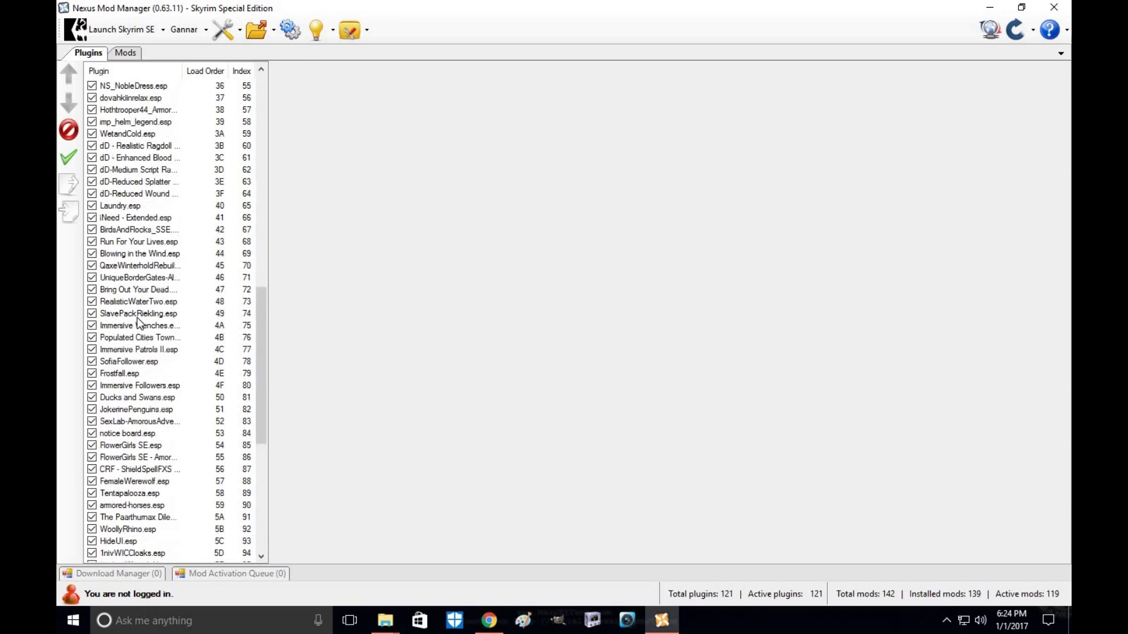
# Step: Switch to File Explorer and delete Bashed Patch, 0.esp from Skyrim Special Edition's Data folder
pyautogui.click(414, 572)
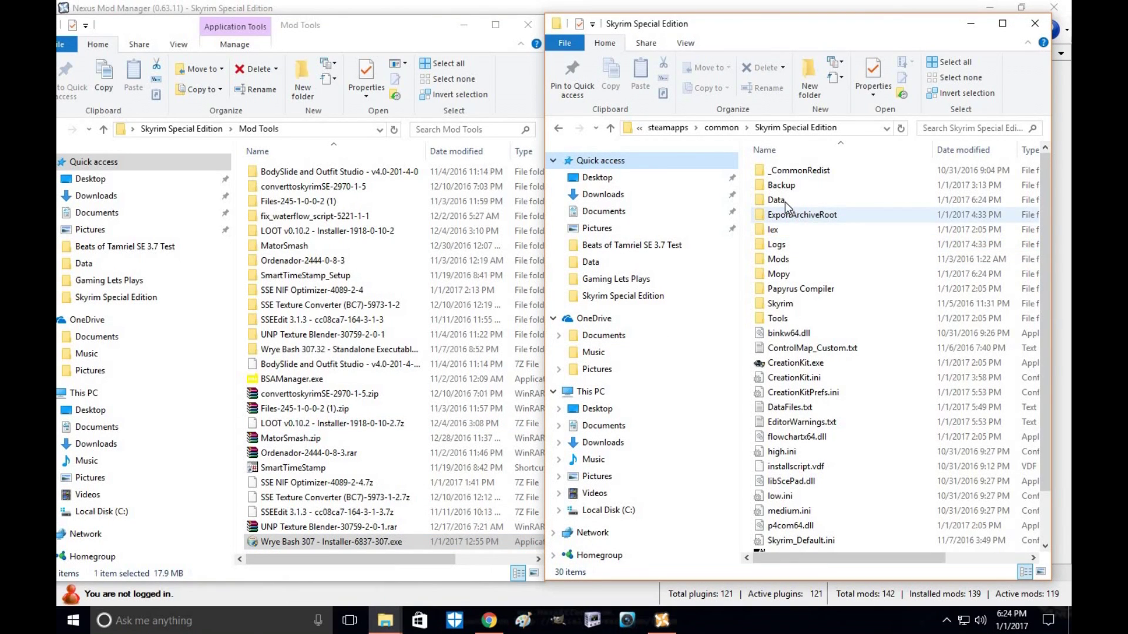
pyautogui.doubleClick(785, 201)
pyautogui.scroll(-2, 784, 282)
pyautogui.scroll(-5, 785, 282)
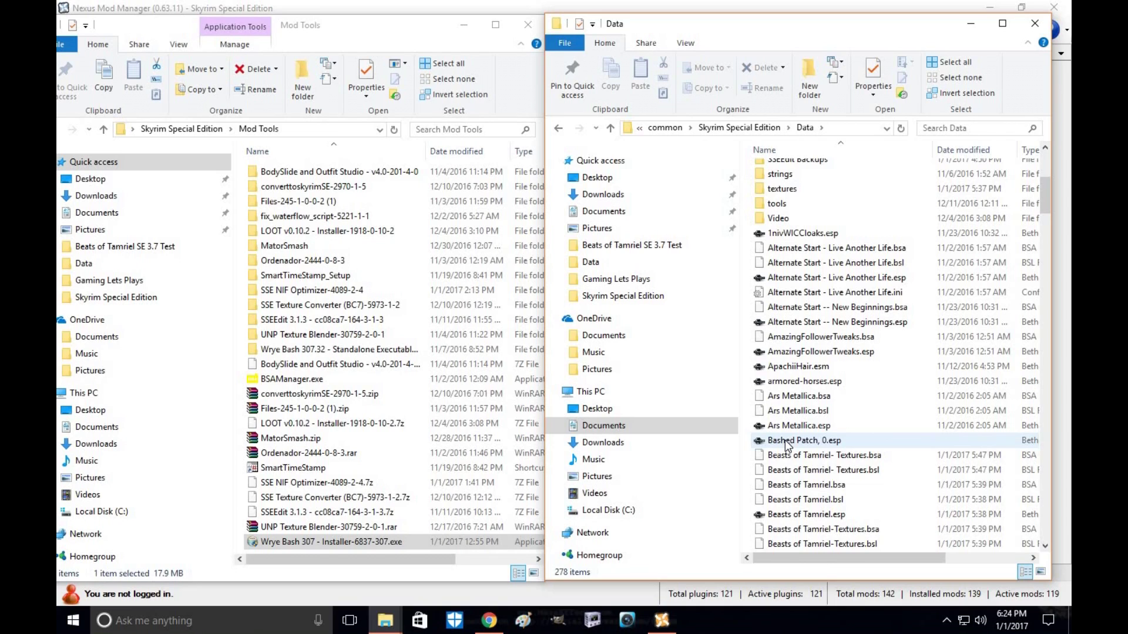
pyautogui.click(786, 444)
pyautogui.rightClick(786, 444)
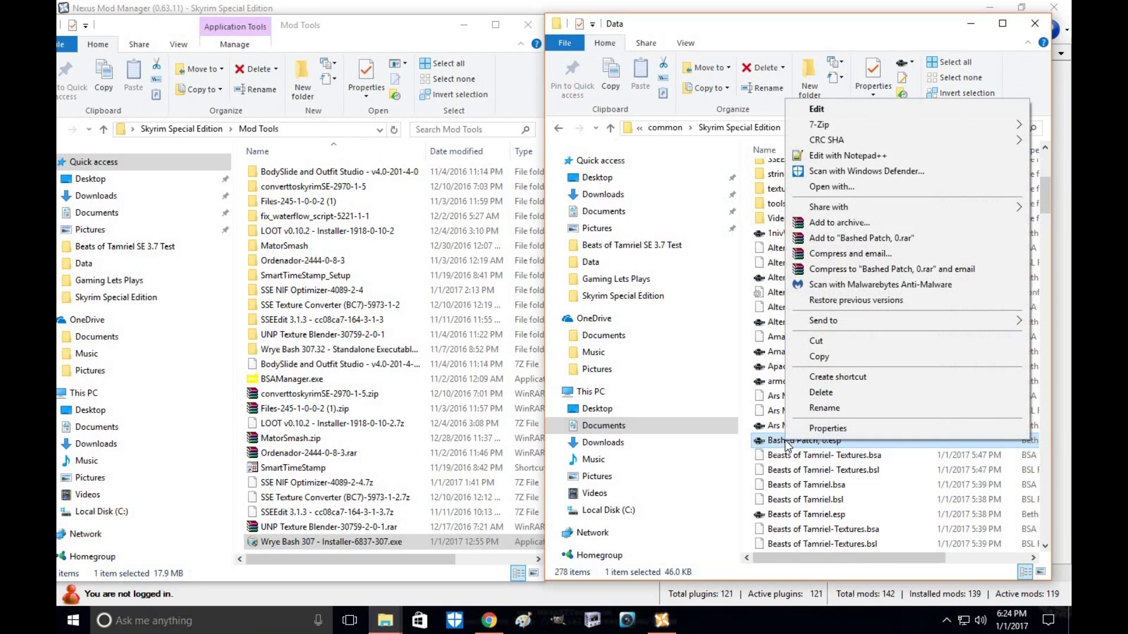
pyautogui.click(806, 397)
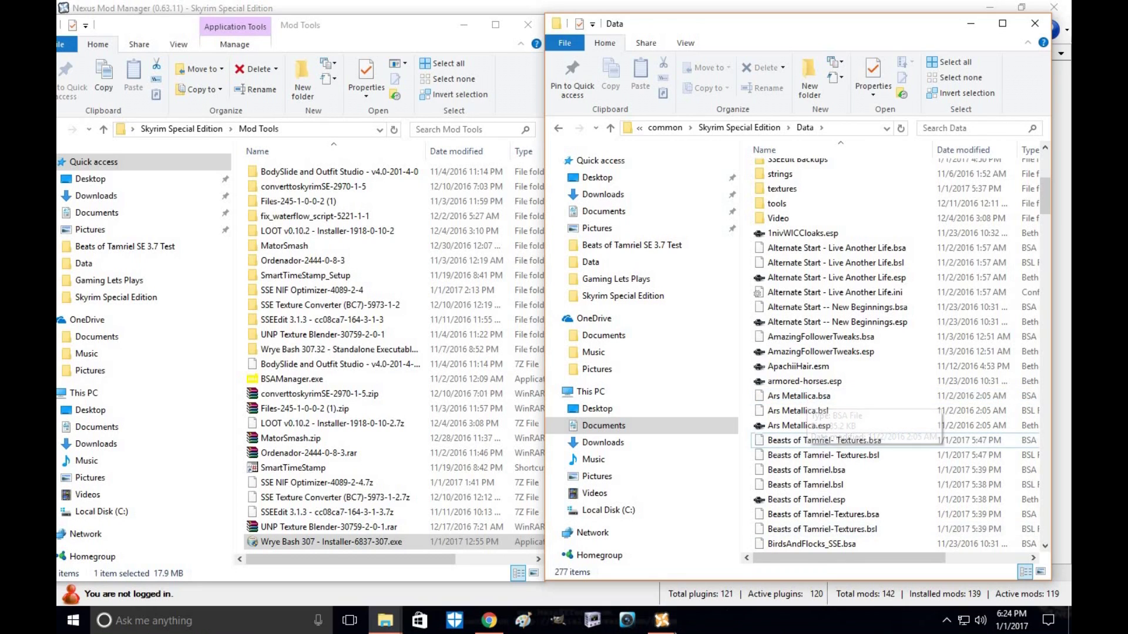
# Step: Switch back to Nexus Mod Manager and check the end of the plugin list for the deleted Bashed Patch
pyautogui.click(663, 619)
pyautogui.scroll(-5, 134, 318)
pyautogui.scroll(-9, 134, 317)
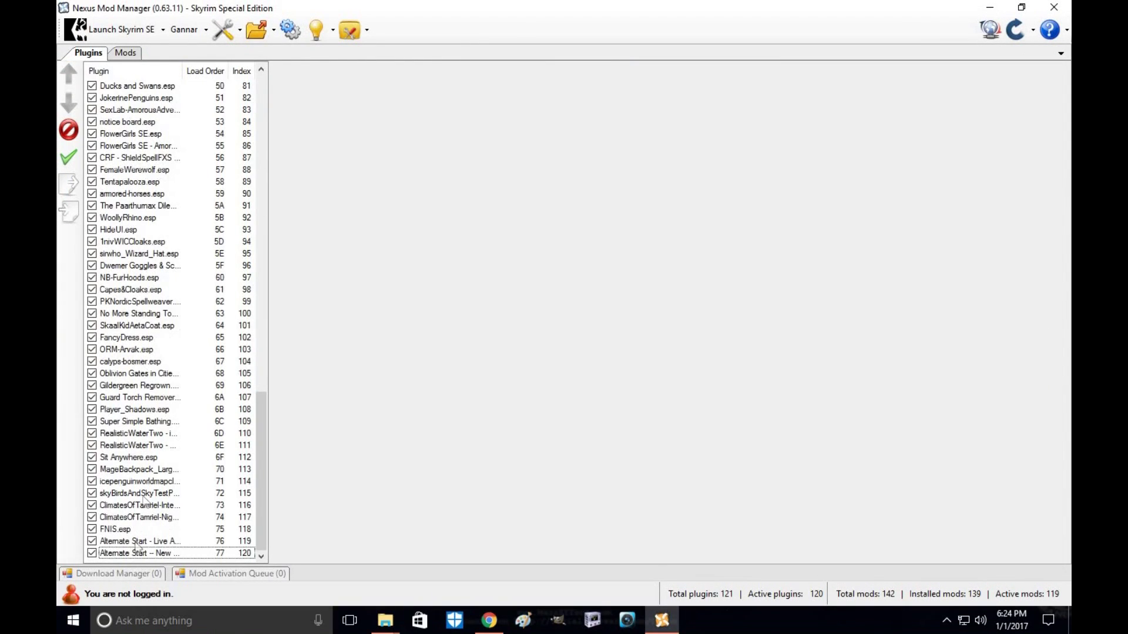
pyautogui.scroll(10, 218, 410)
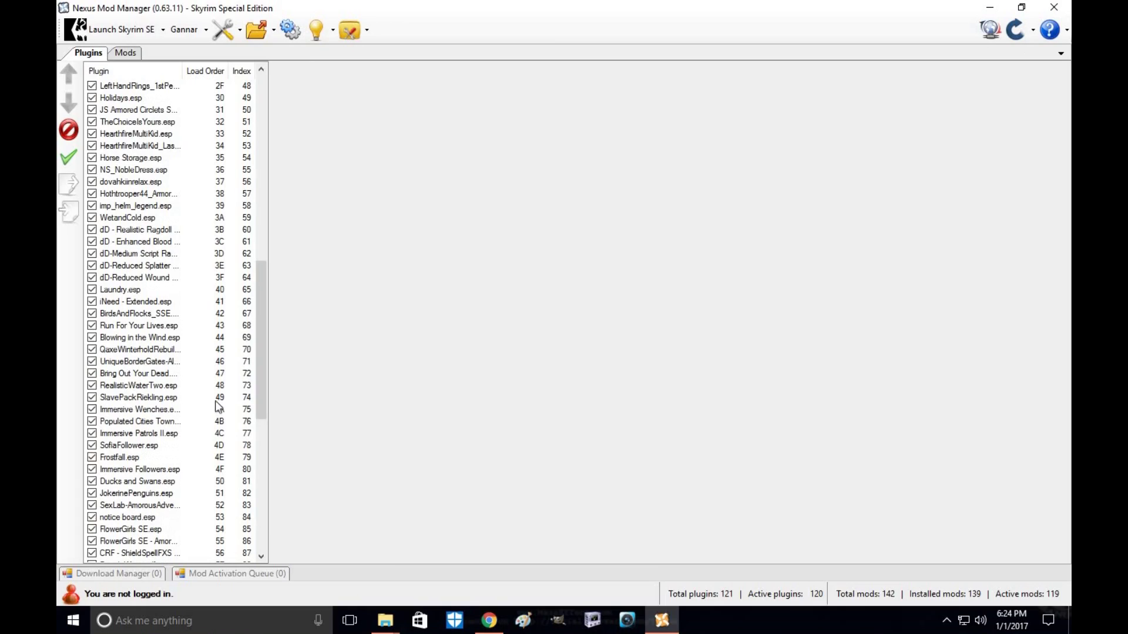